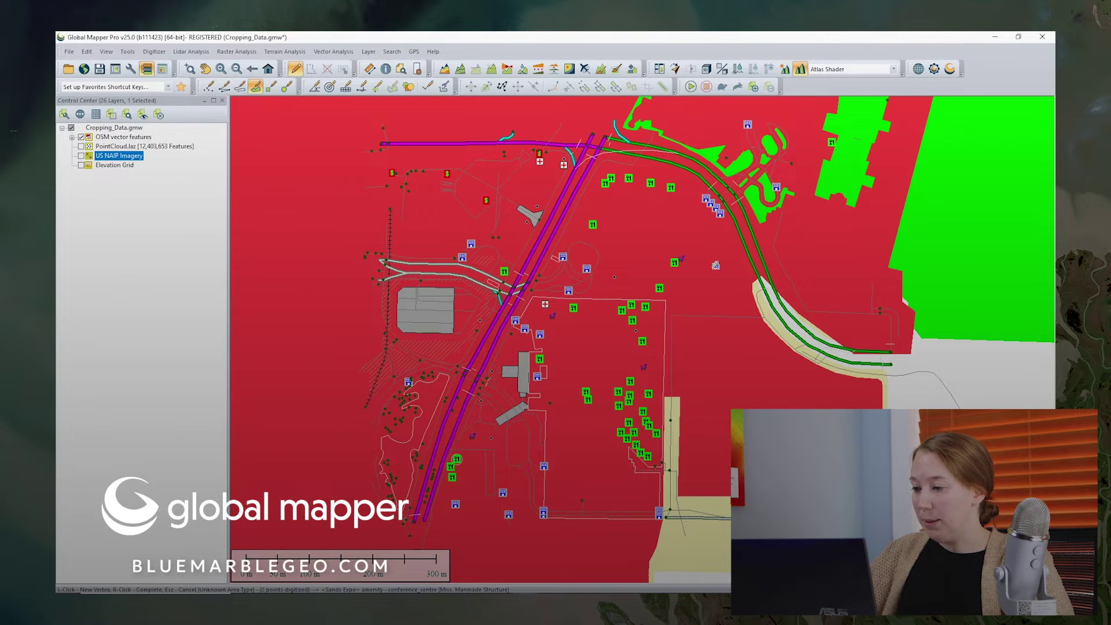
- Inspect the casino block polygon, then switch the map from OSM vector features to US NAIP Imagery
key(Escape)
click(588, 363)
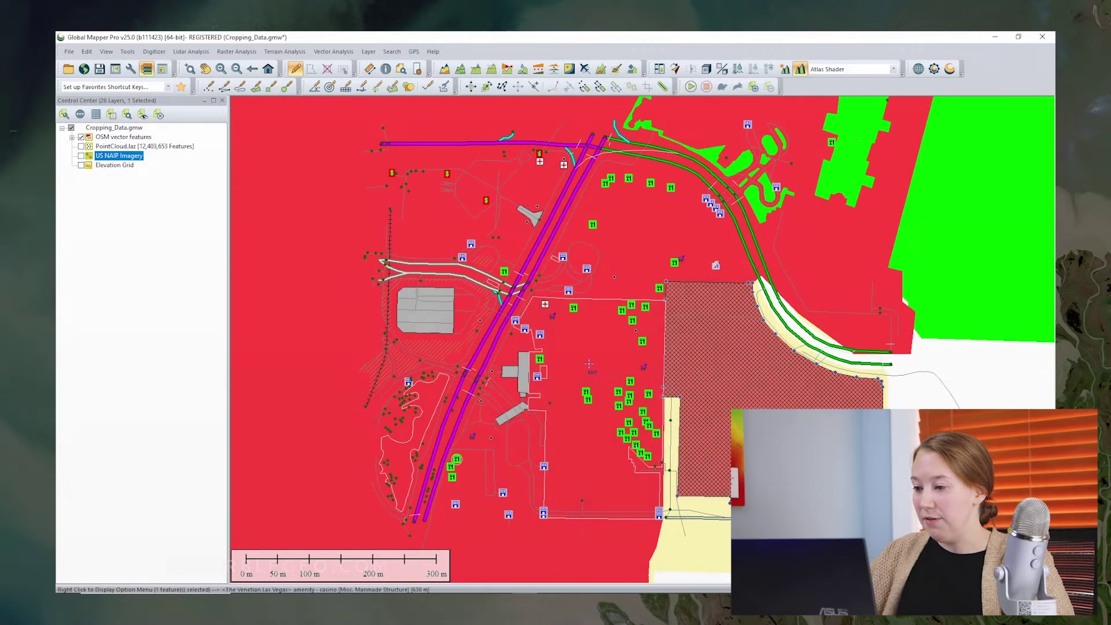
click(589, 363)
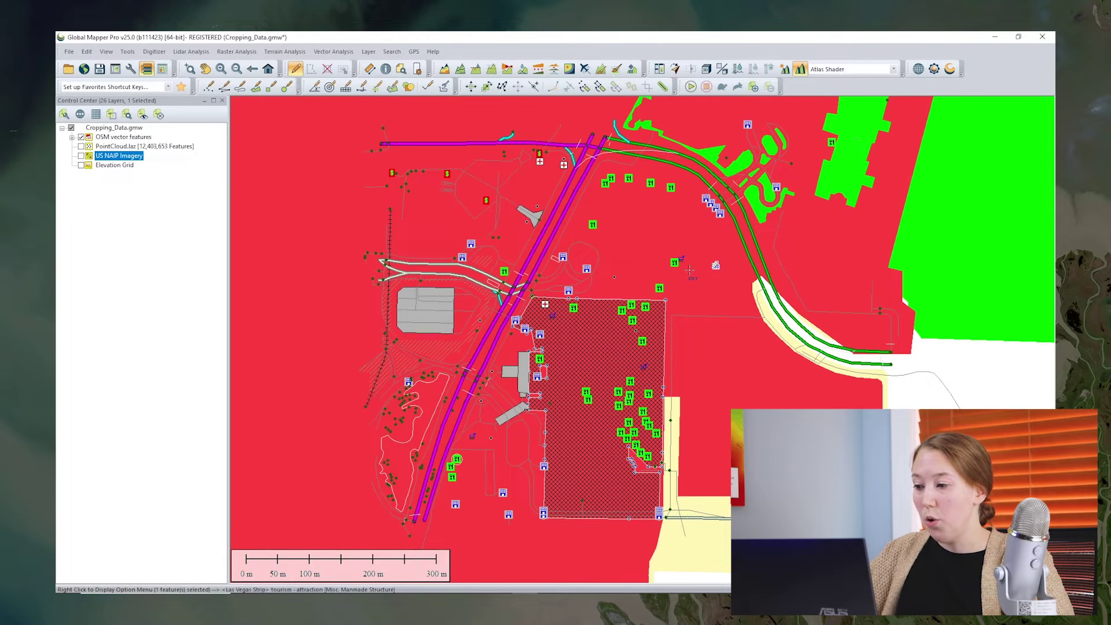
key(Escape)
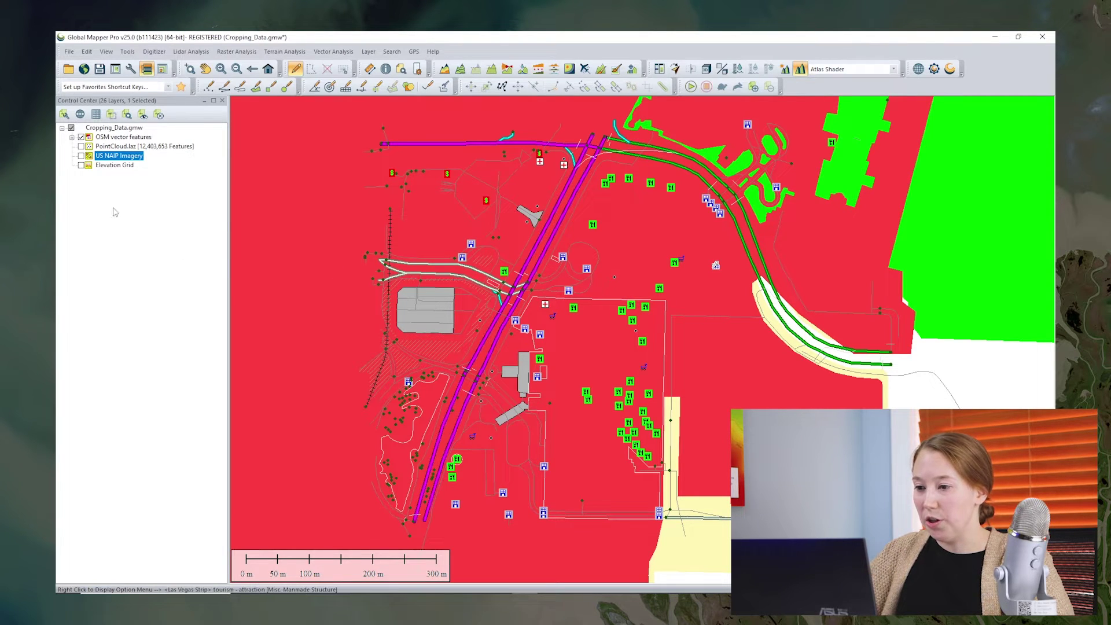
click(81, 156)
click(80, 137)
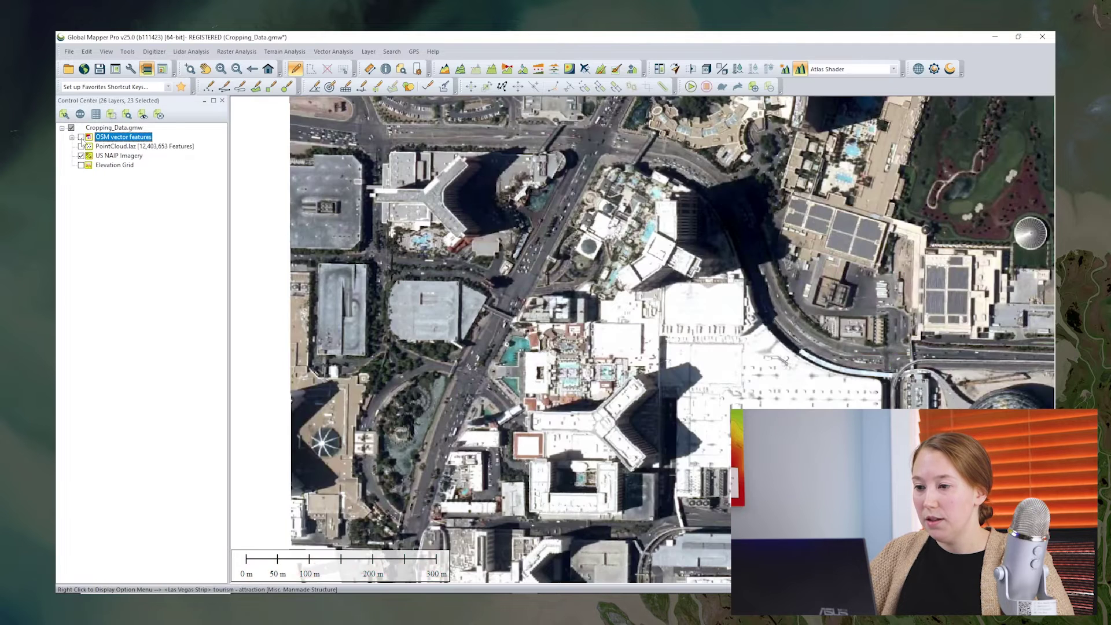
- Digitize an 11-vertex area from the diagonal street's south end around the curved road to the bottom right
click(255, 87)
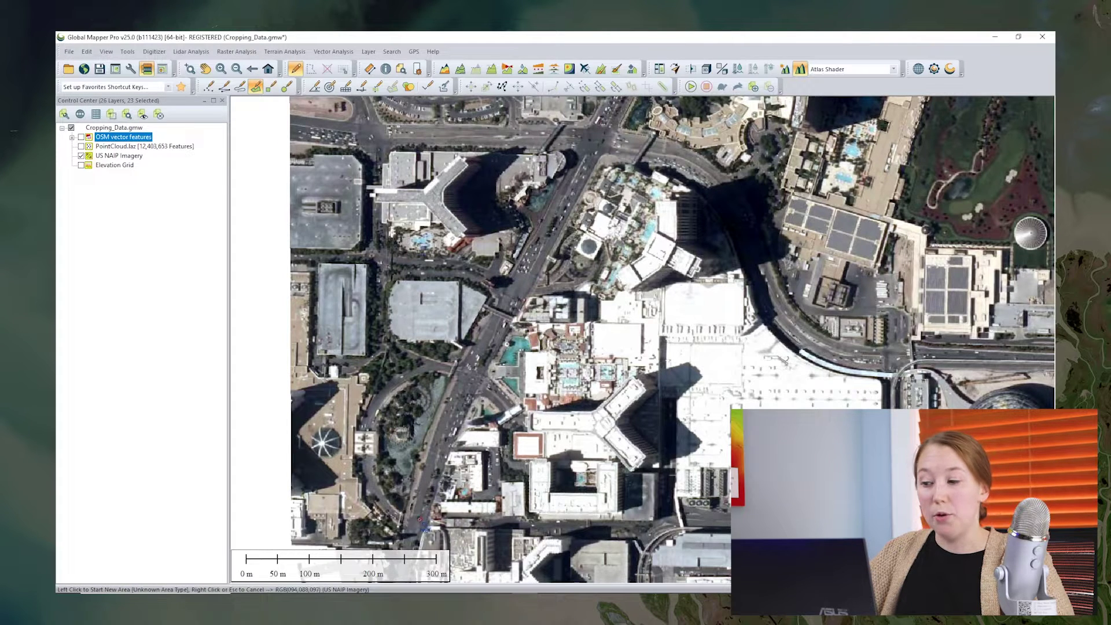
click(421, 519)
click(459, 396)
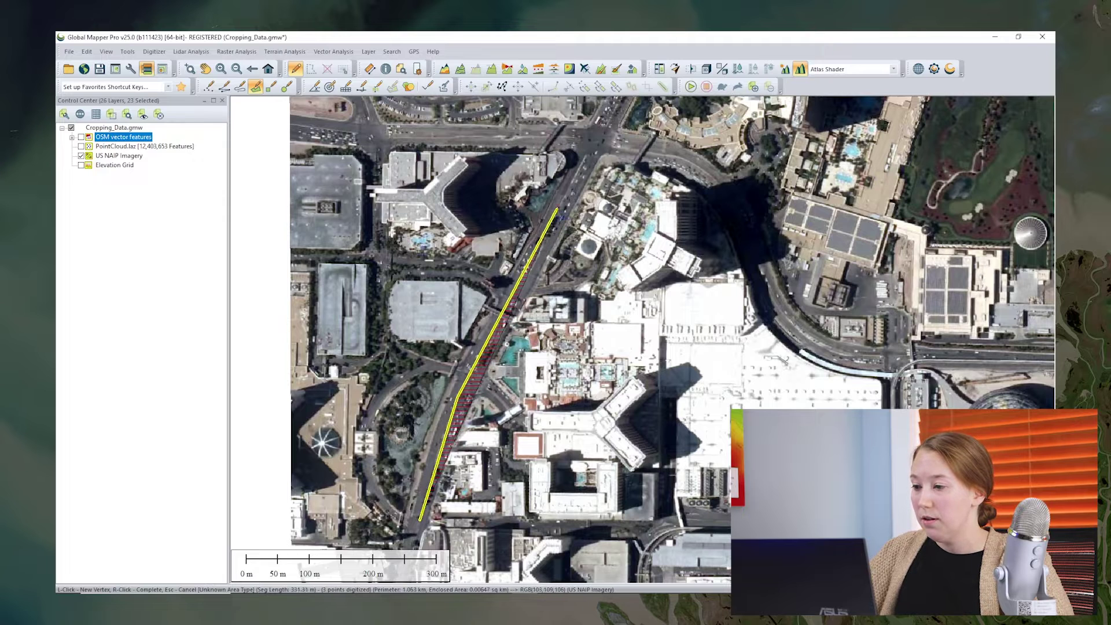
click(587, 151)
click(627, 145)
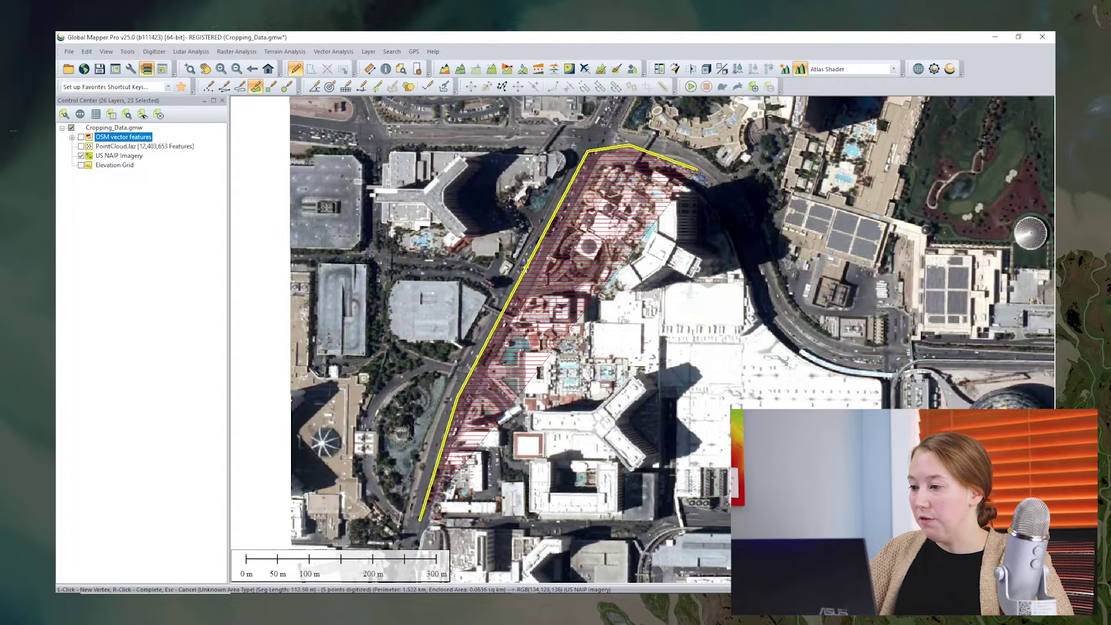
click(702, 172)
click(751, 235)
click(786, 321)
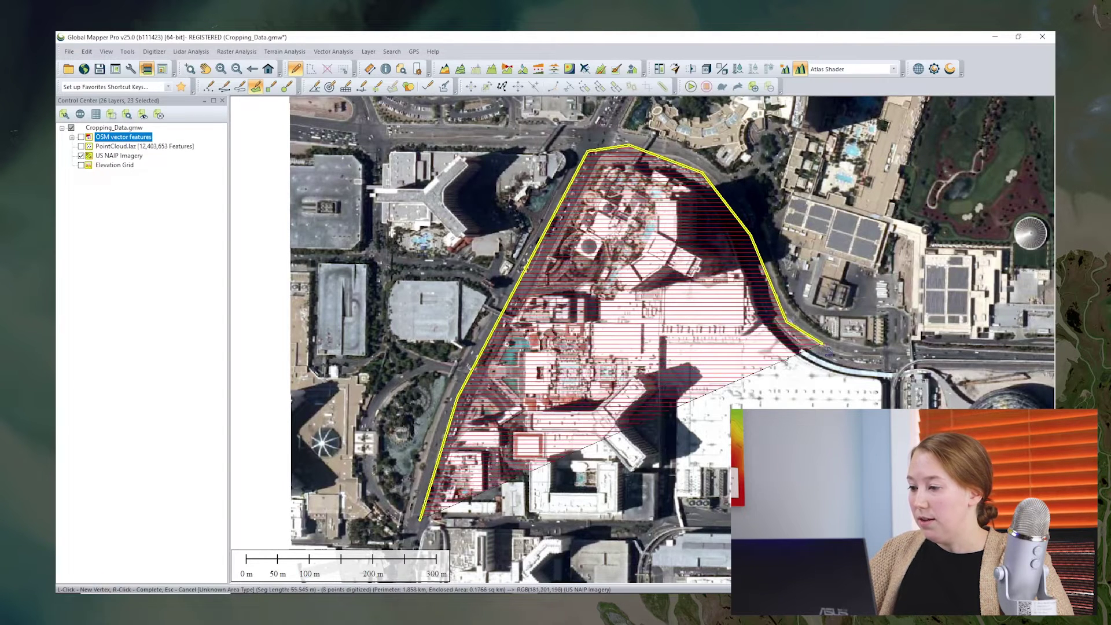
click(842, 350)
click(898, 357)
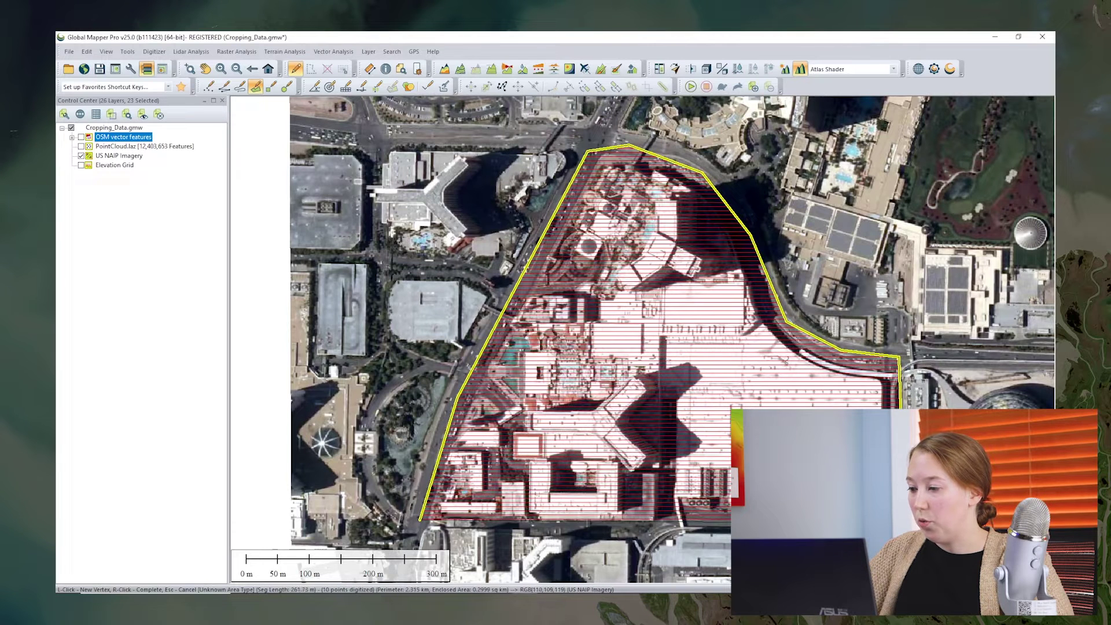
click(899, 530)
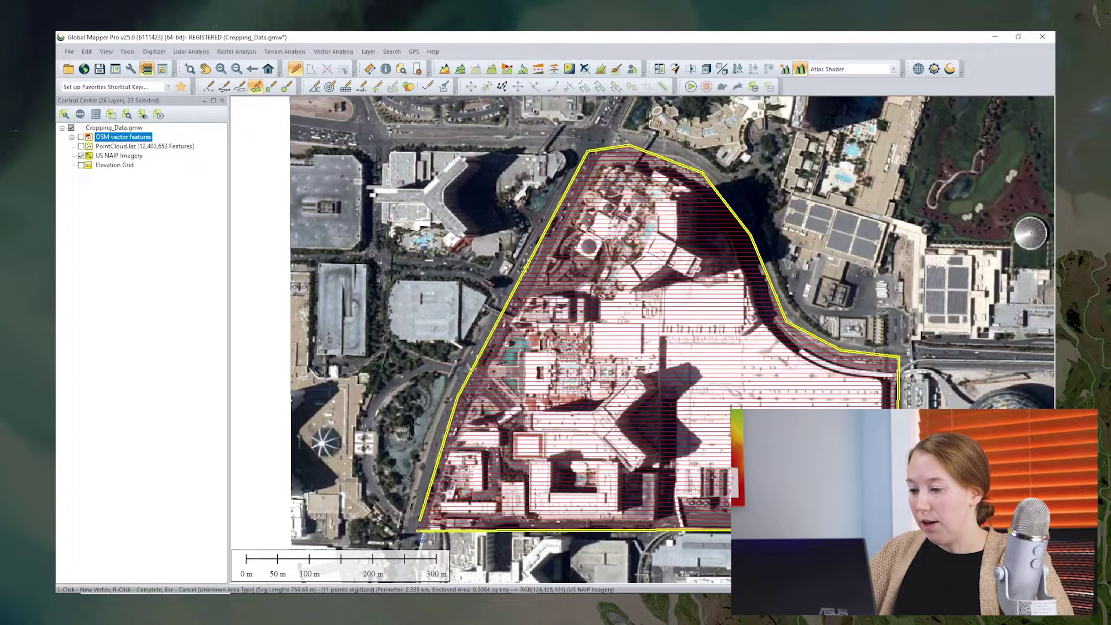
right_click(422, 525)
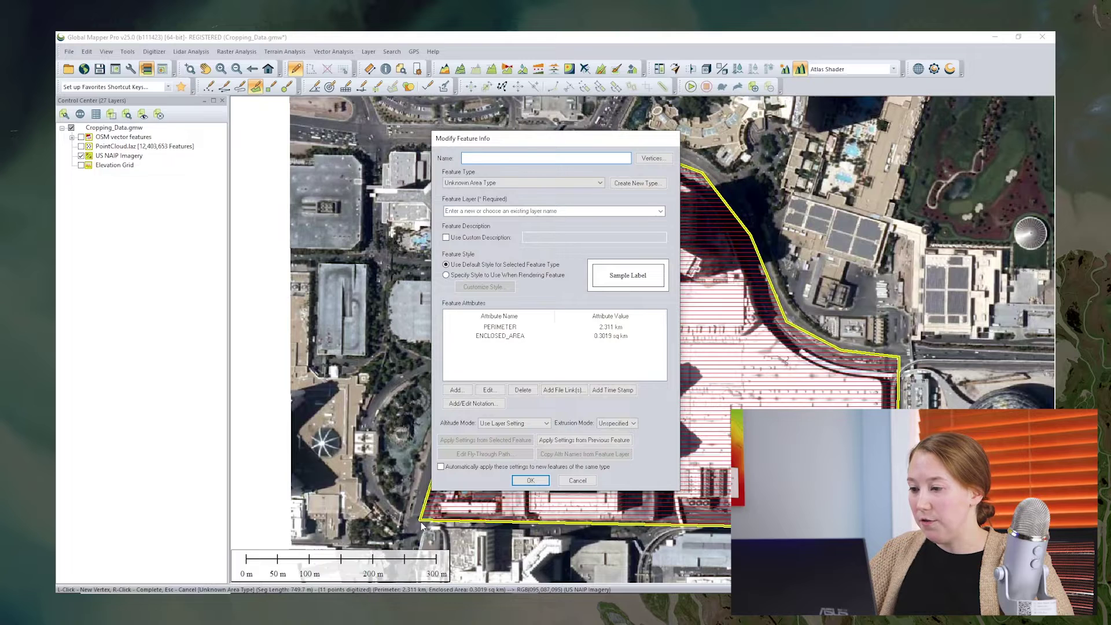
- Put the new area in a layer named 'Cropping Polygon' and hide the aerial imagery
click(466, 212)
text(C)
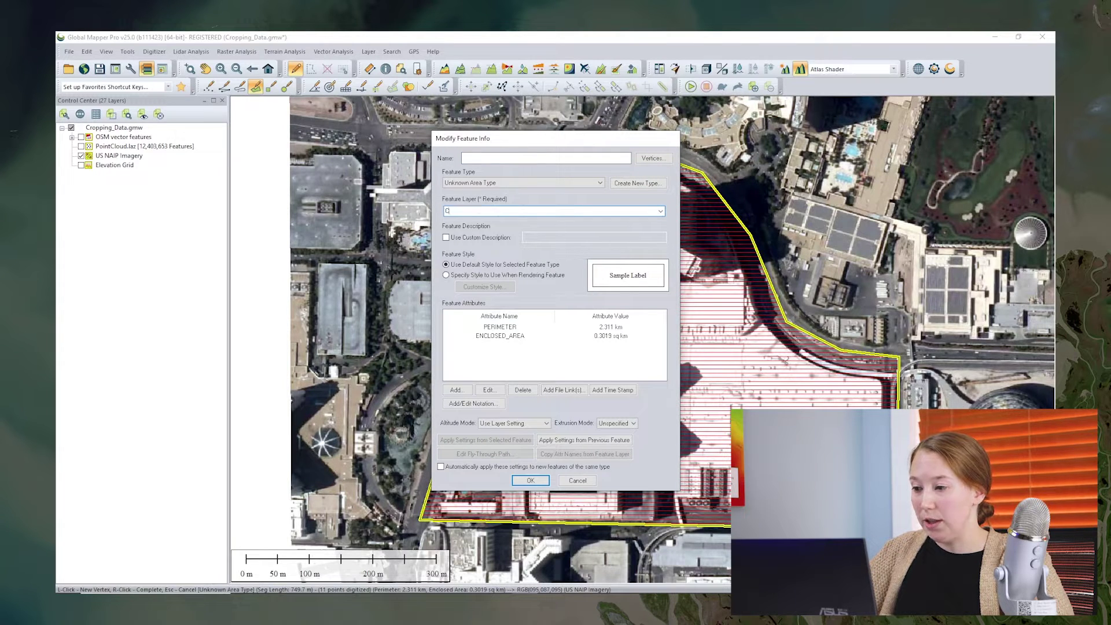
text(lygon)
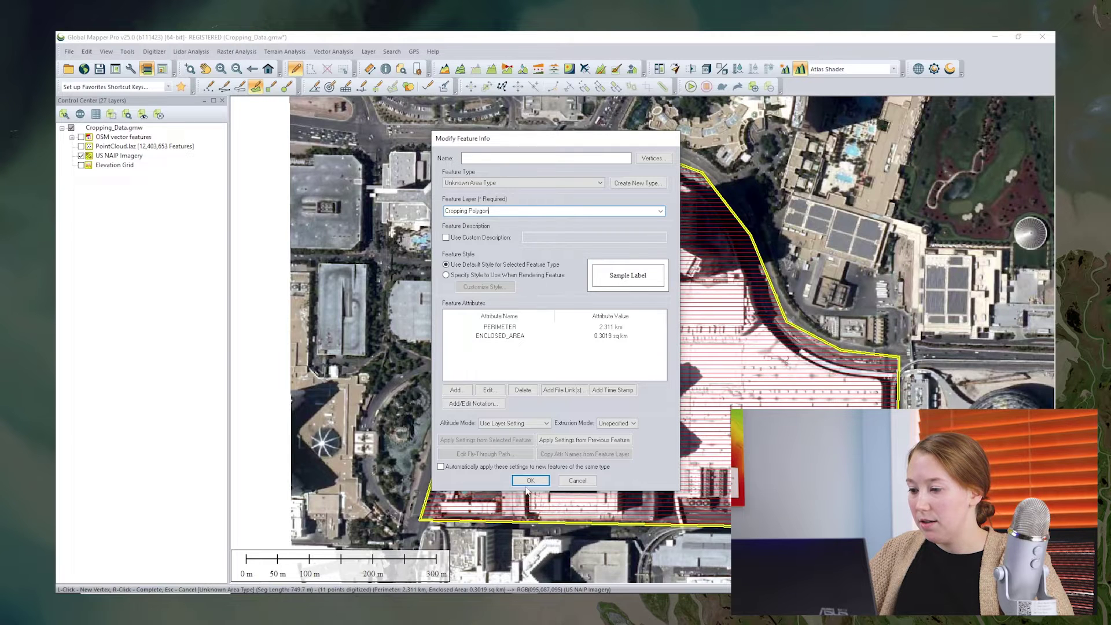
click(530, 480)
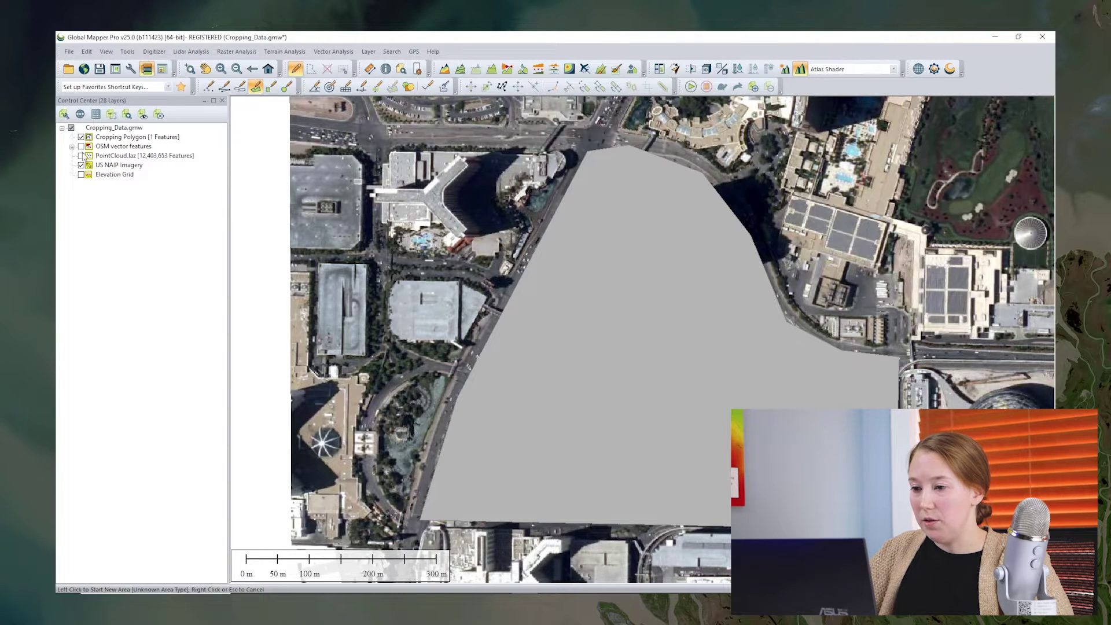
click(81, 165)
- Show the OSM vector features beneath the polygon and select the Cropping Polygon layer's area
click(81, 146)
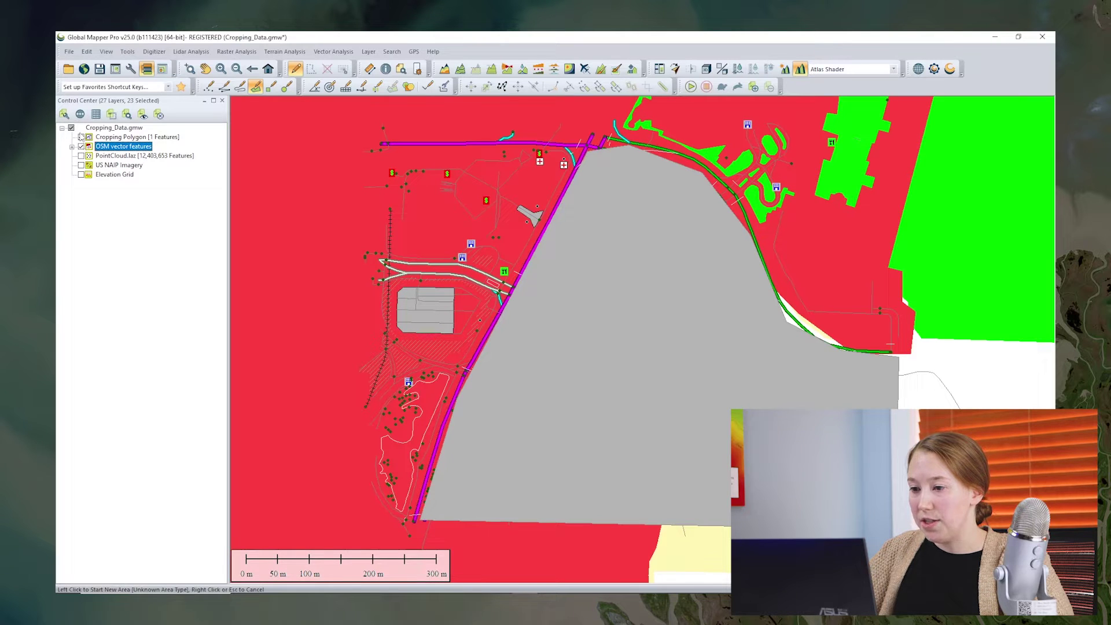
click(80, 137)
click(81, 137)
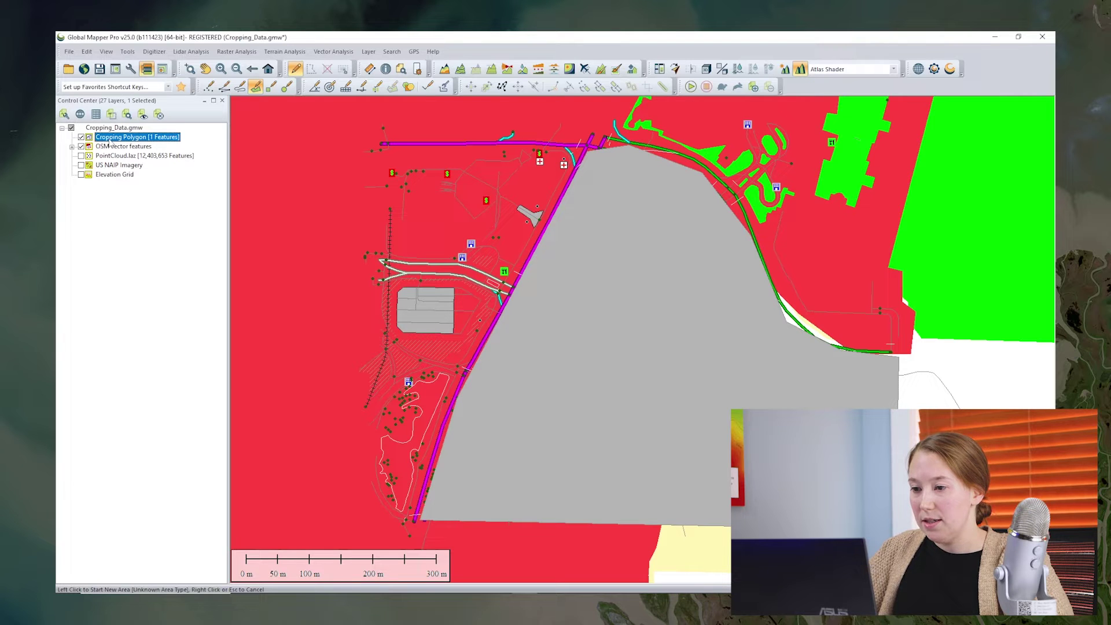
click(111, 115)
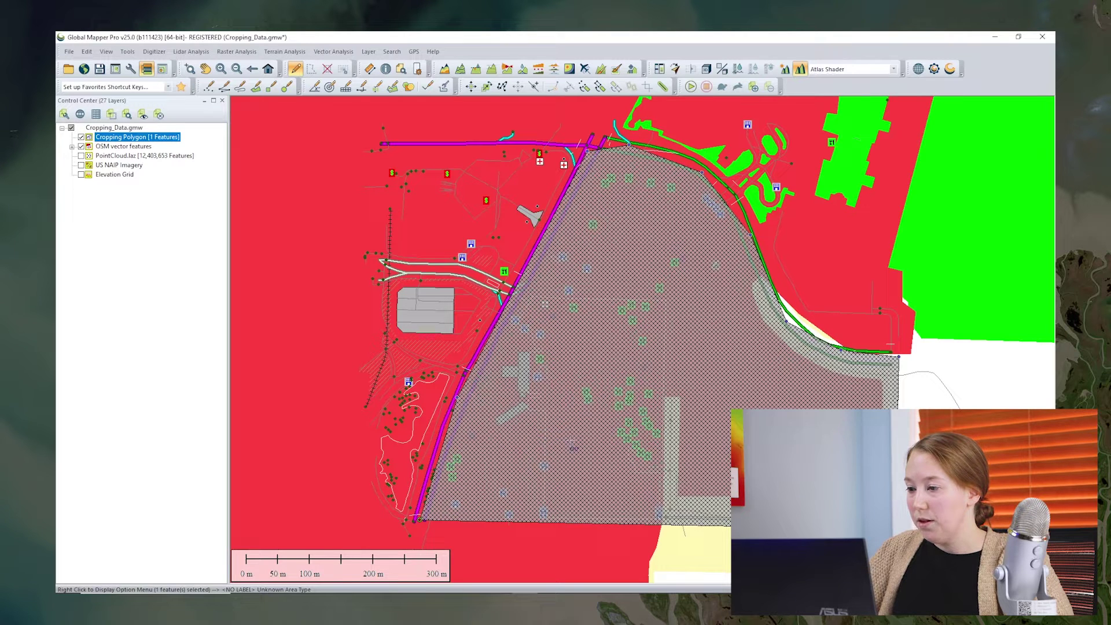
click(649, 90)
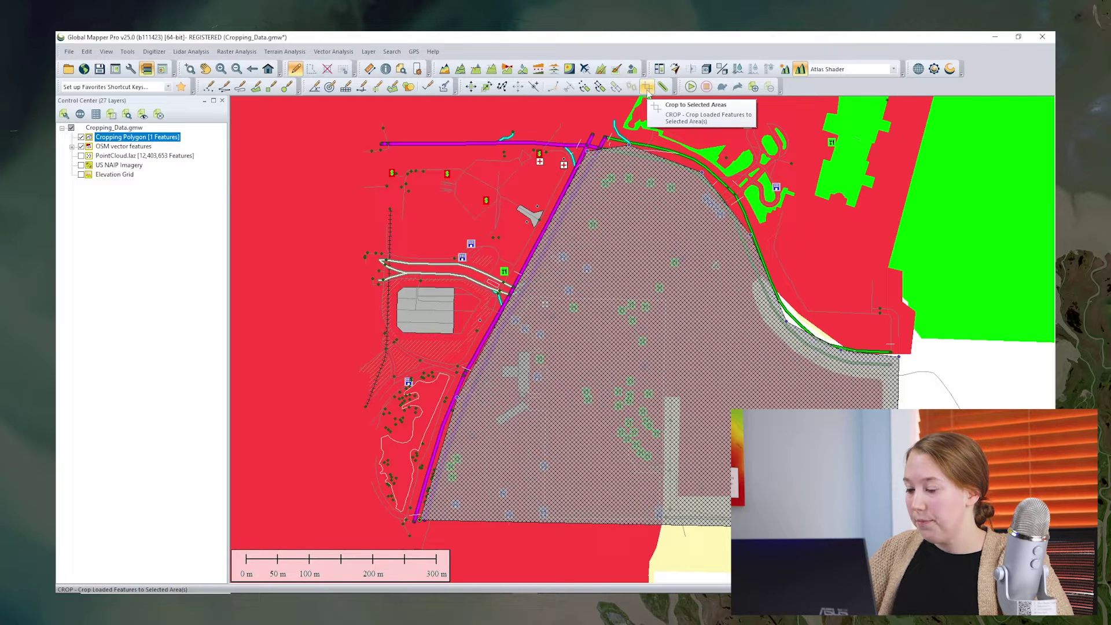
- Run Crop to Selected Areas, cropping areas, lines and points to the selected polygon
click(649, 91)
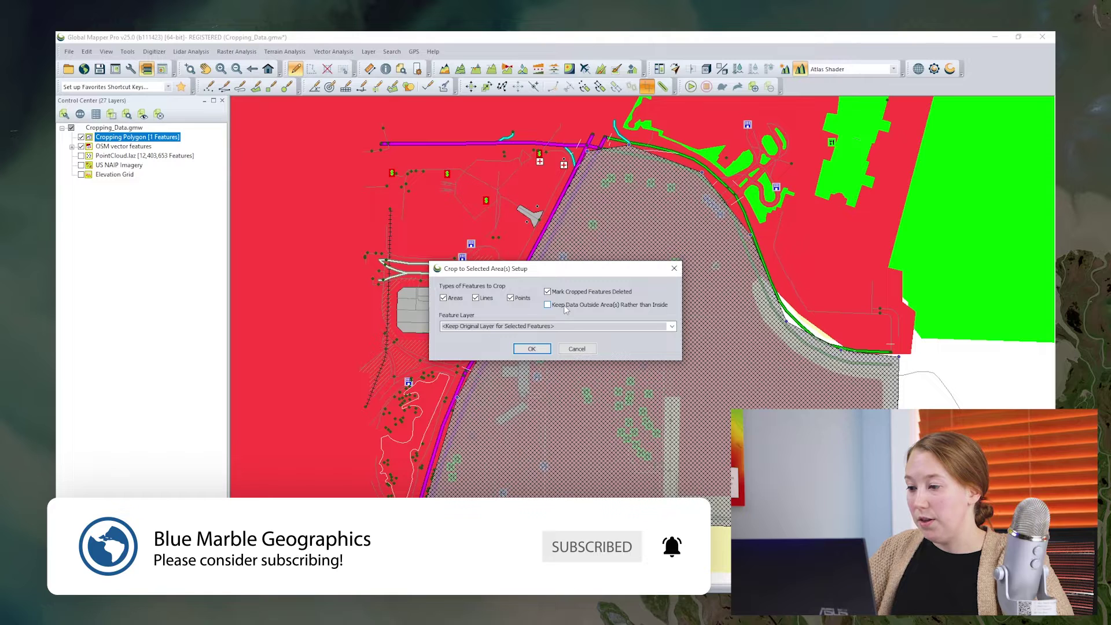
click(532, 349)
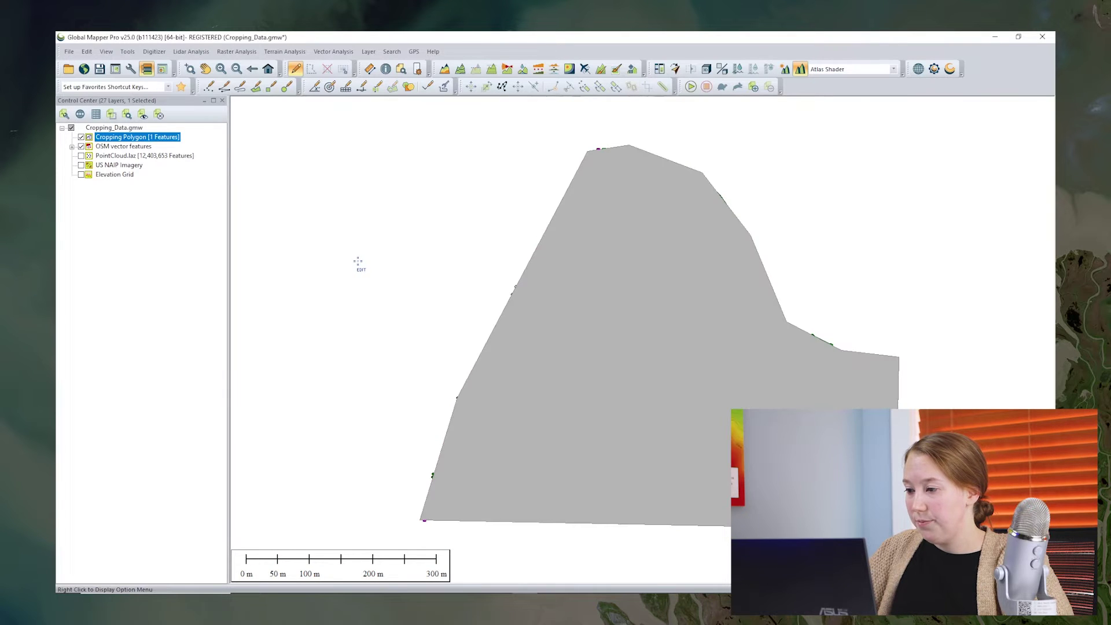
- Hide the Cropping Polygon and OSM vector features, and display the PointCloud.laz layer
click(81, 137)
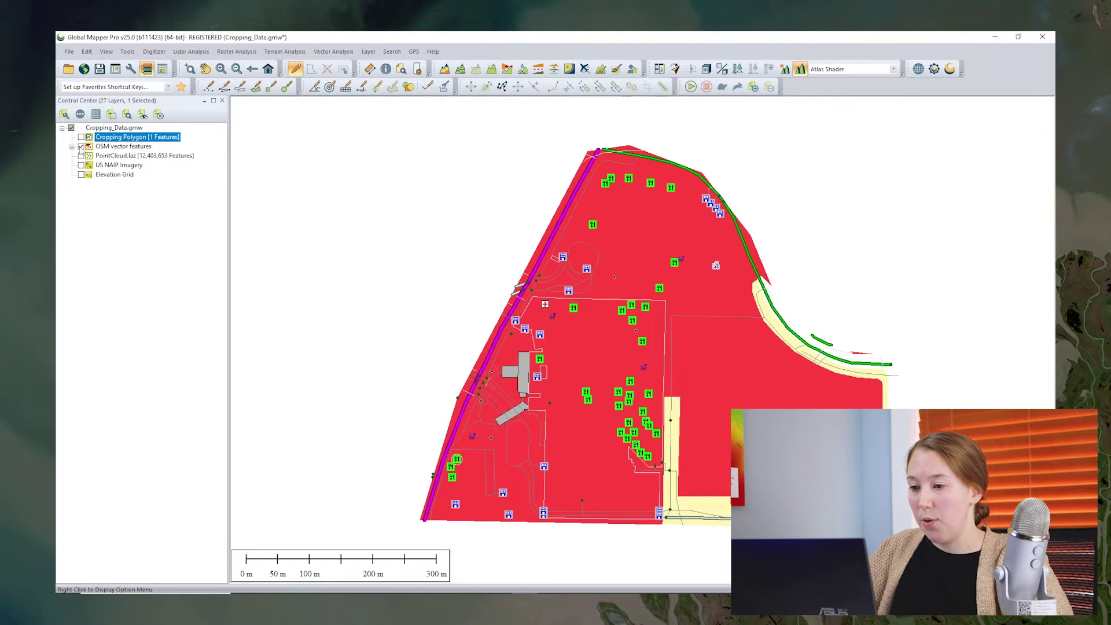
click(81, 146)
click(81, 156)
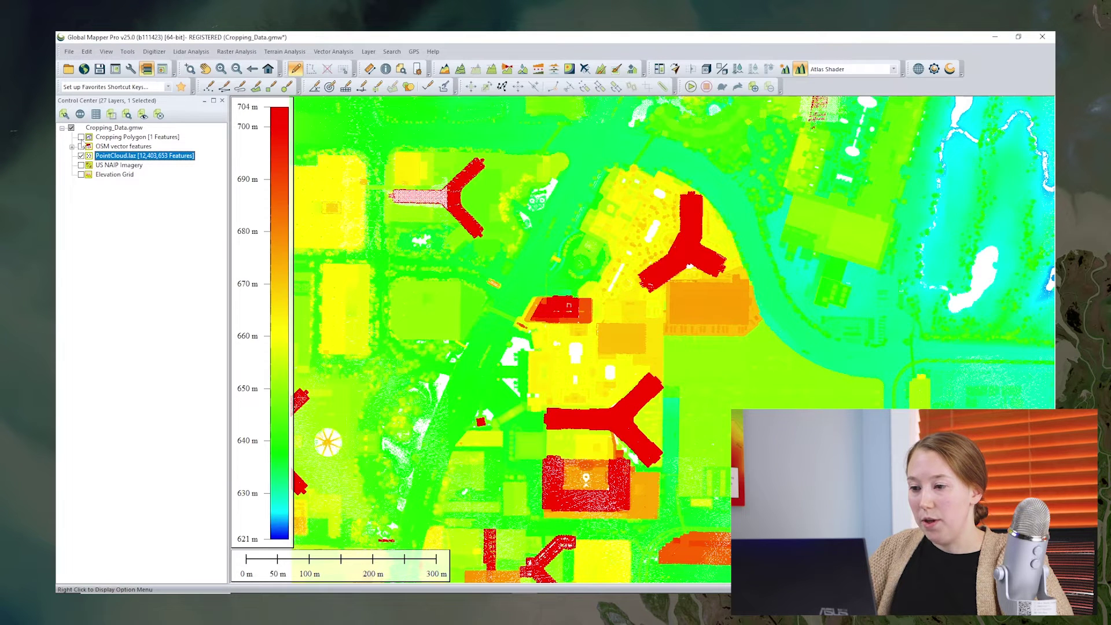
- Crop the point cloud to the selected polygon into a new 'Cropped Pointcloud' layer
click(81, 137)
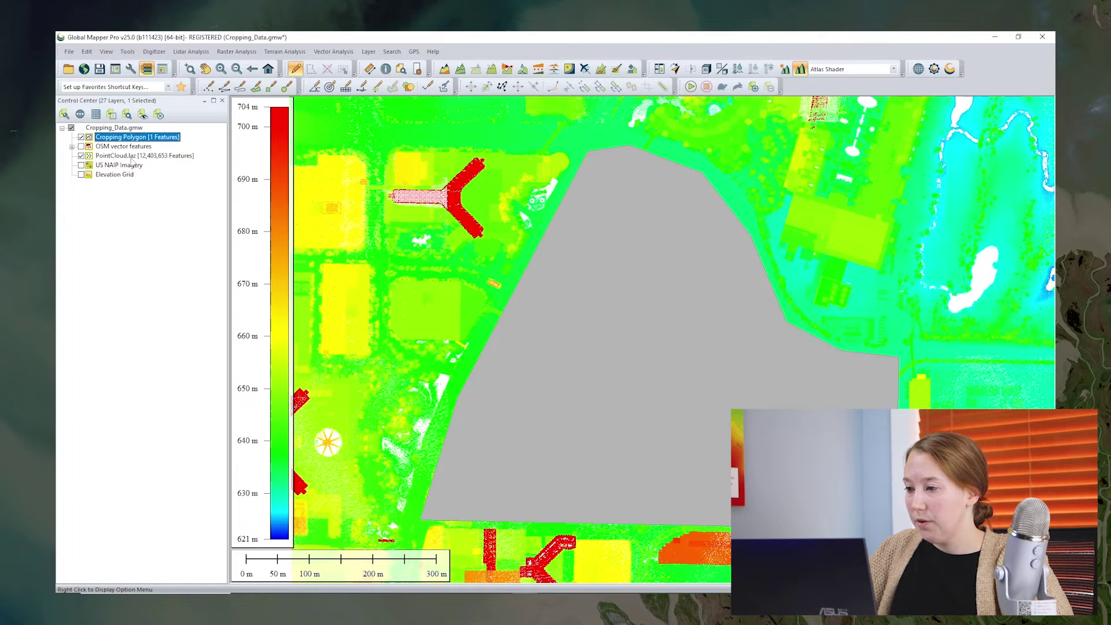
click(117, 117)
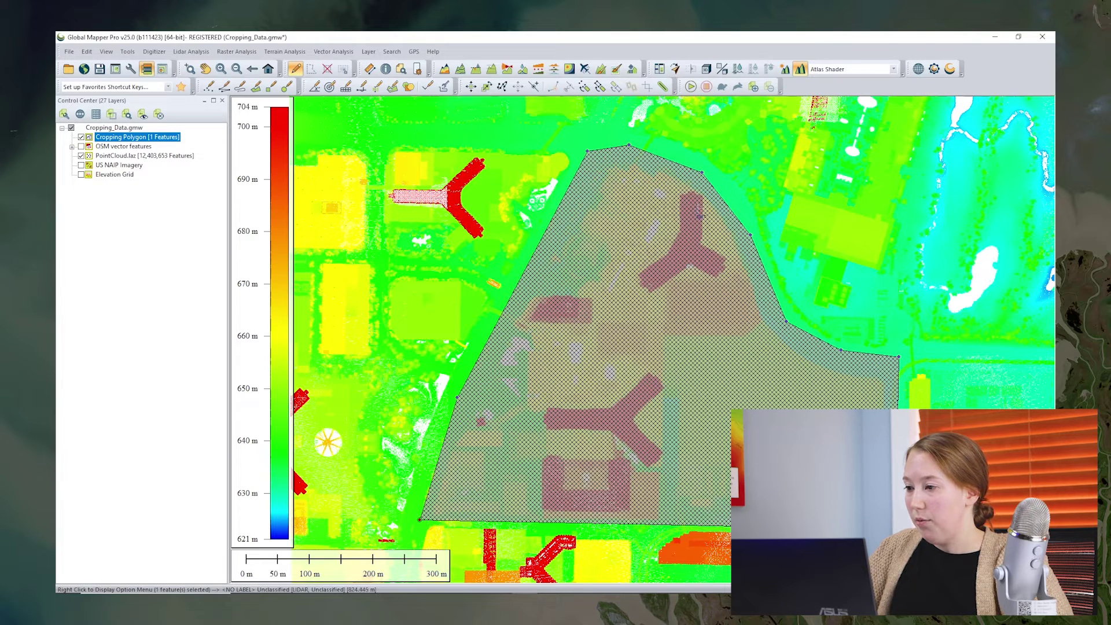
click(647, 87)
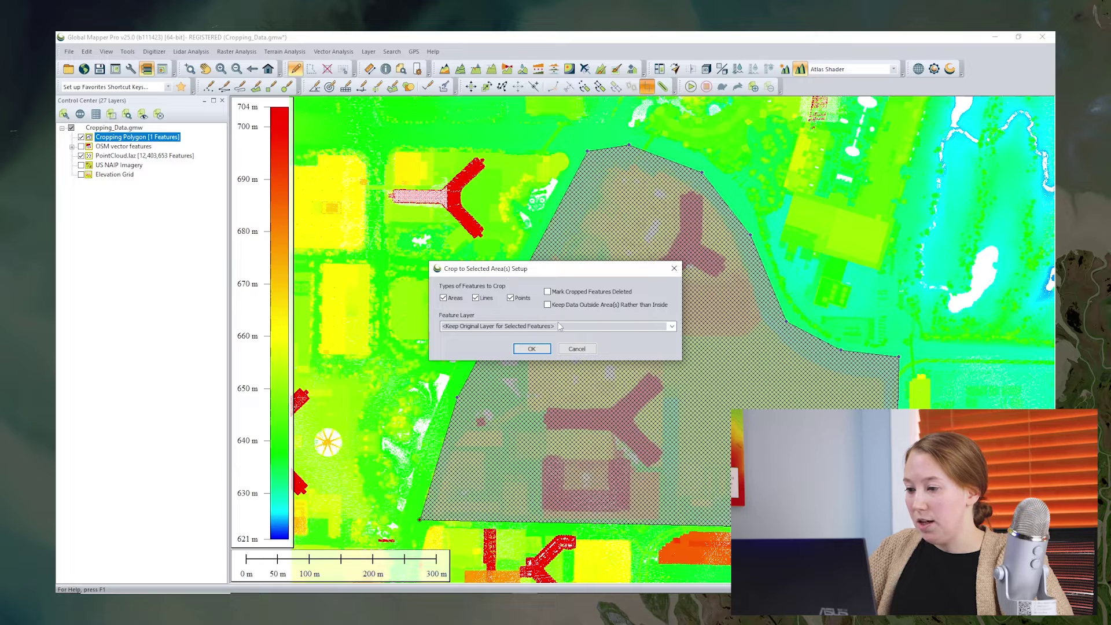
click(671, 326)
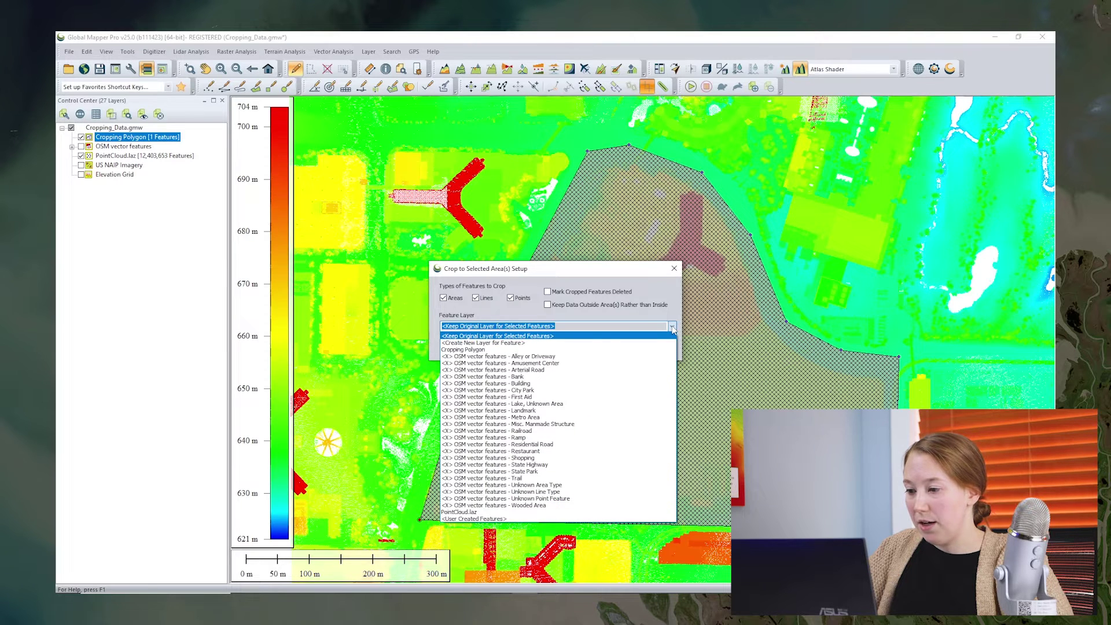
click(570, 343)
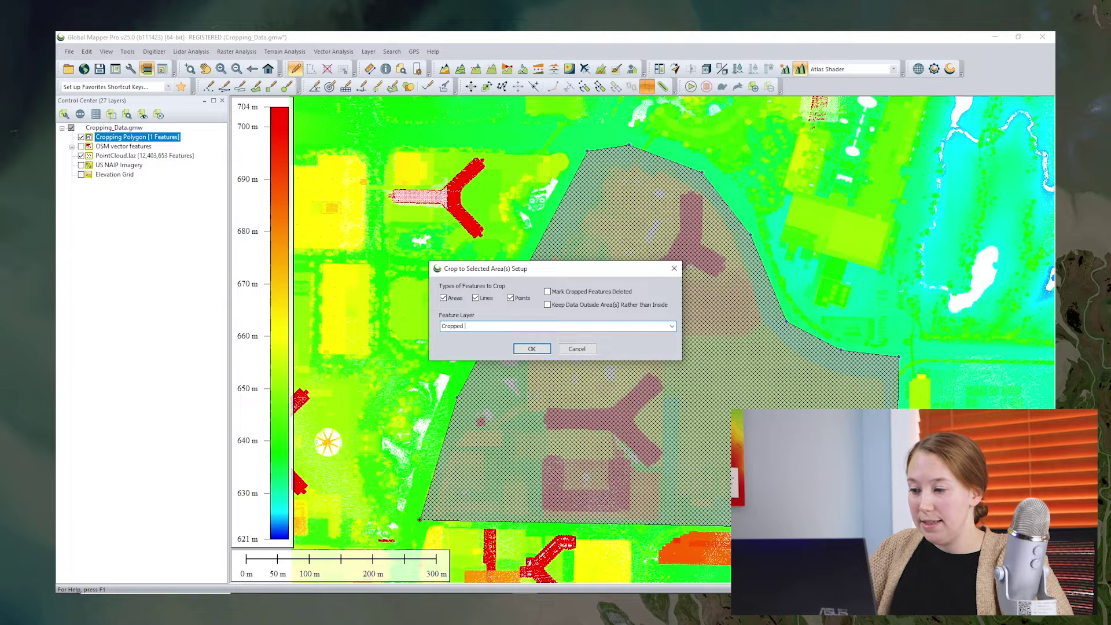
text(Cropped Pointcloud)
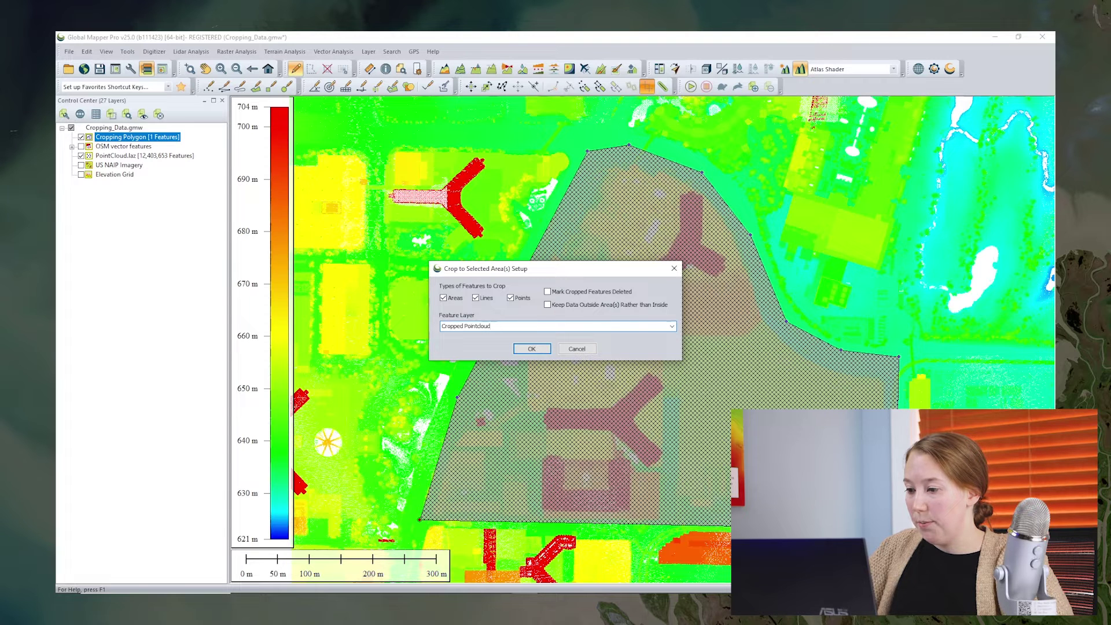
click(531, 348)
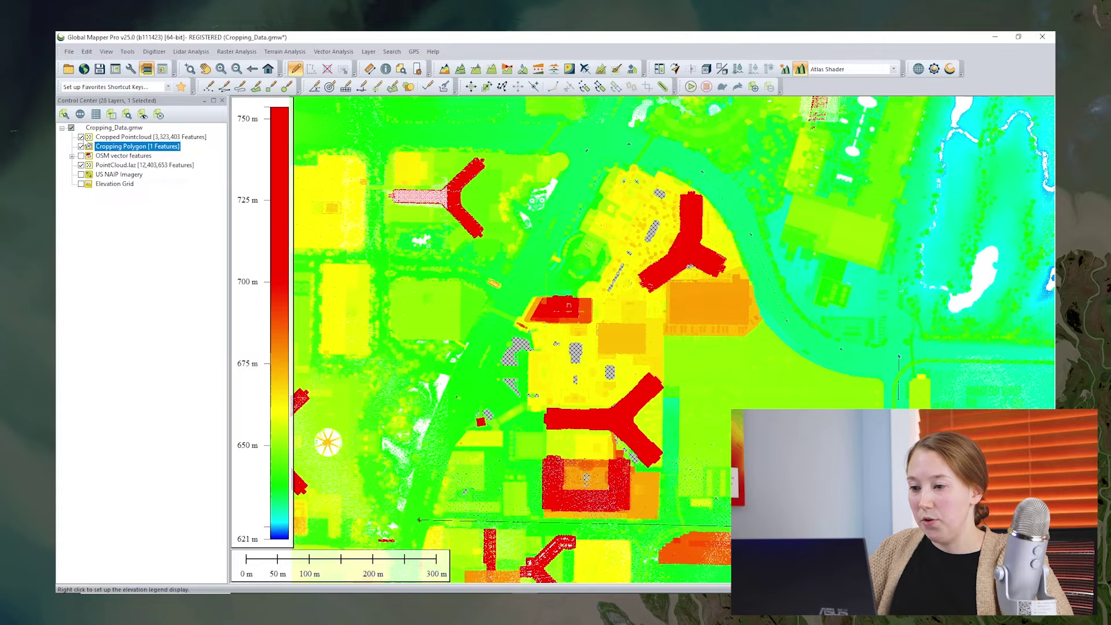
- Inspect the cropped point cloud alone in the 3D Viewer, then replace it with US NAIP Imagery
click(81, 165)
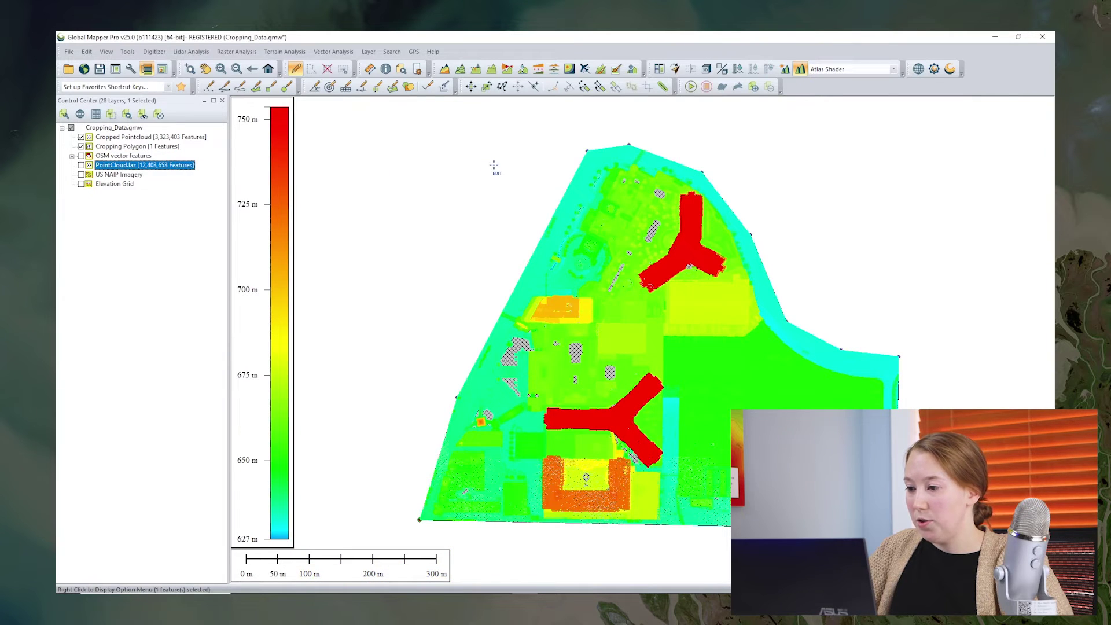
click(81, 146)
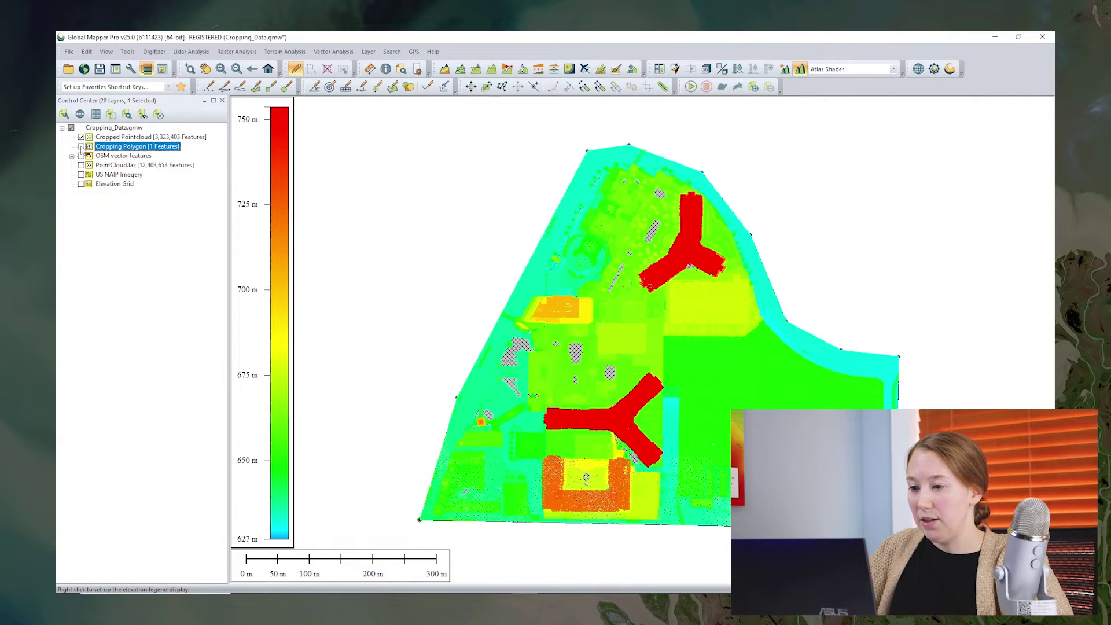
click(706, 70)
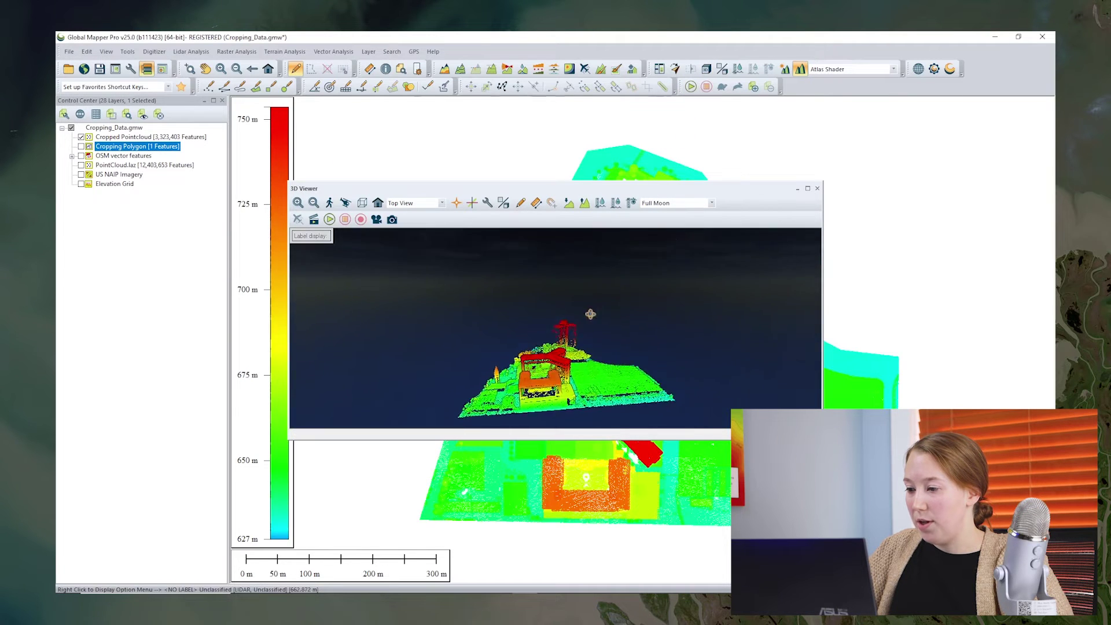
drag(590, 314, 568, 334)
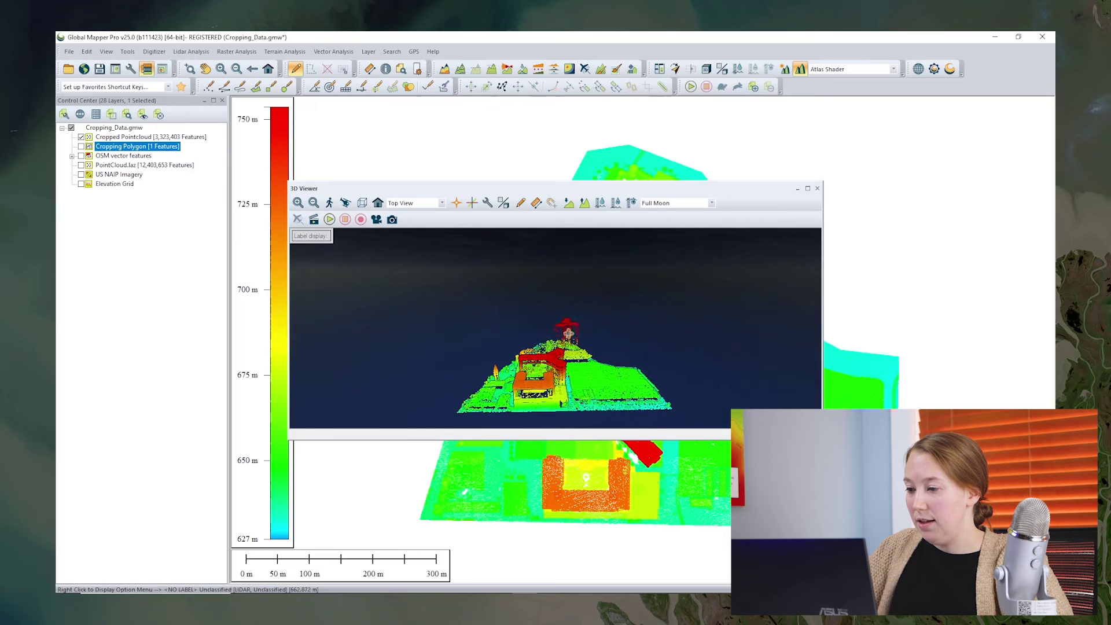
click(817, 188)
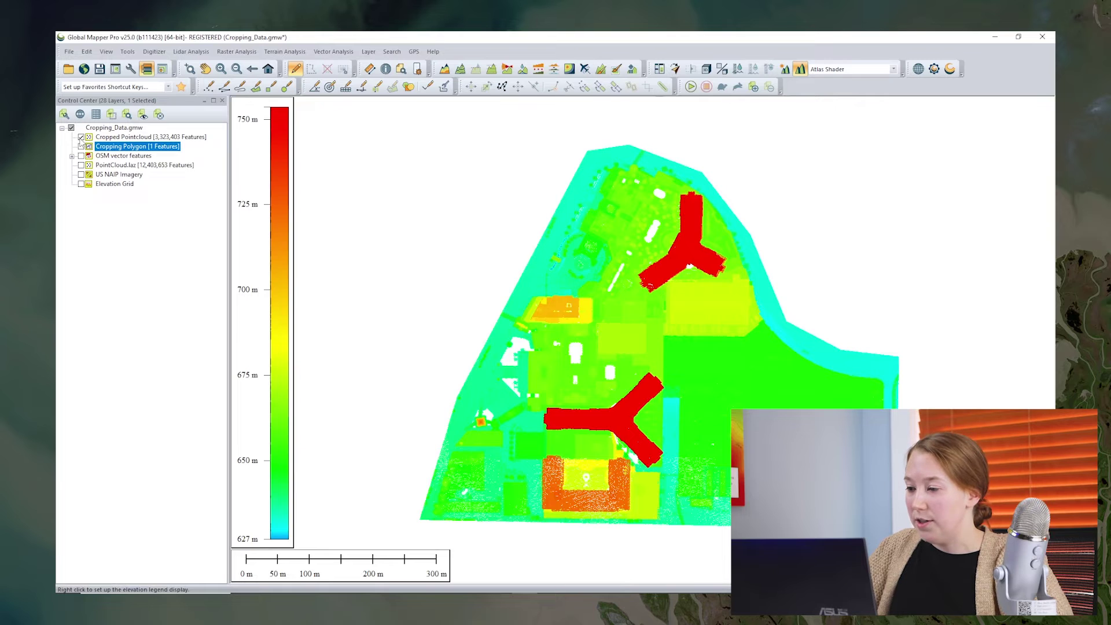
click(81, 137)
click(81, 175)
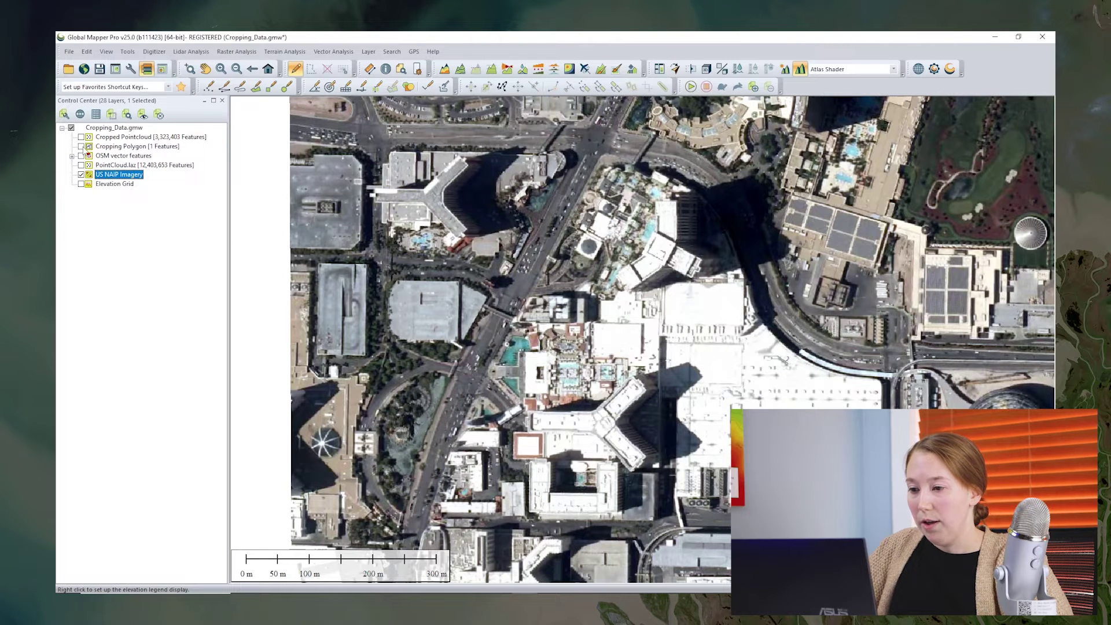
- Show the Cropping Polygon over the imagery and open US NAIP Imagery's Raster Options cropping settings
click(81, 147)
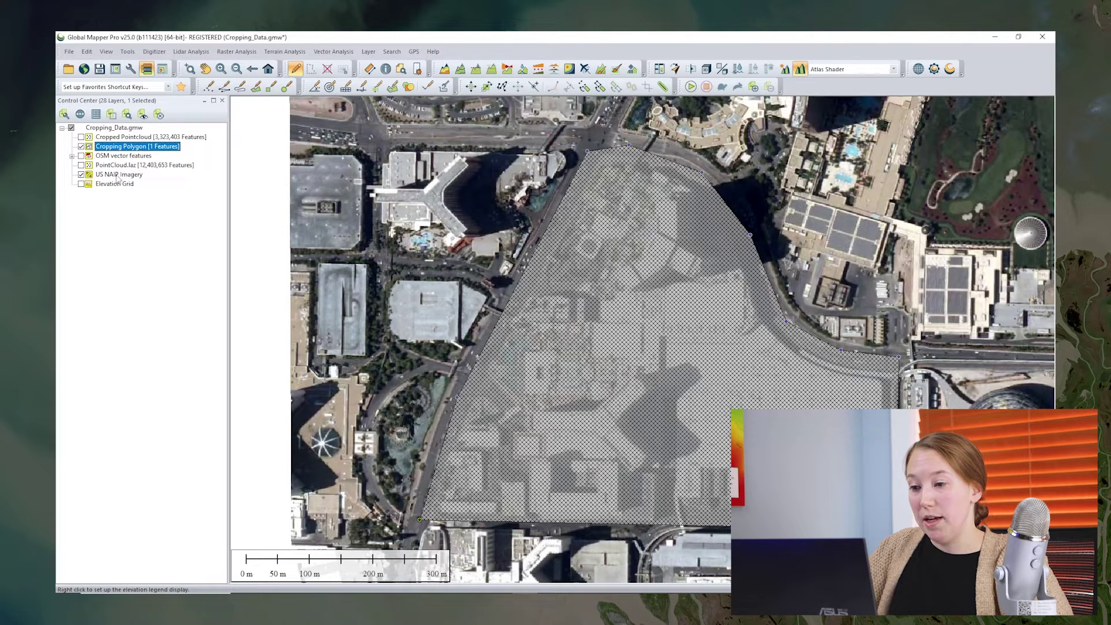
double_click(118, 175)
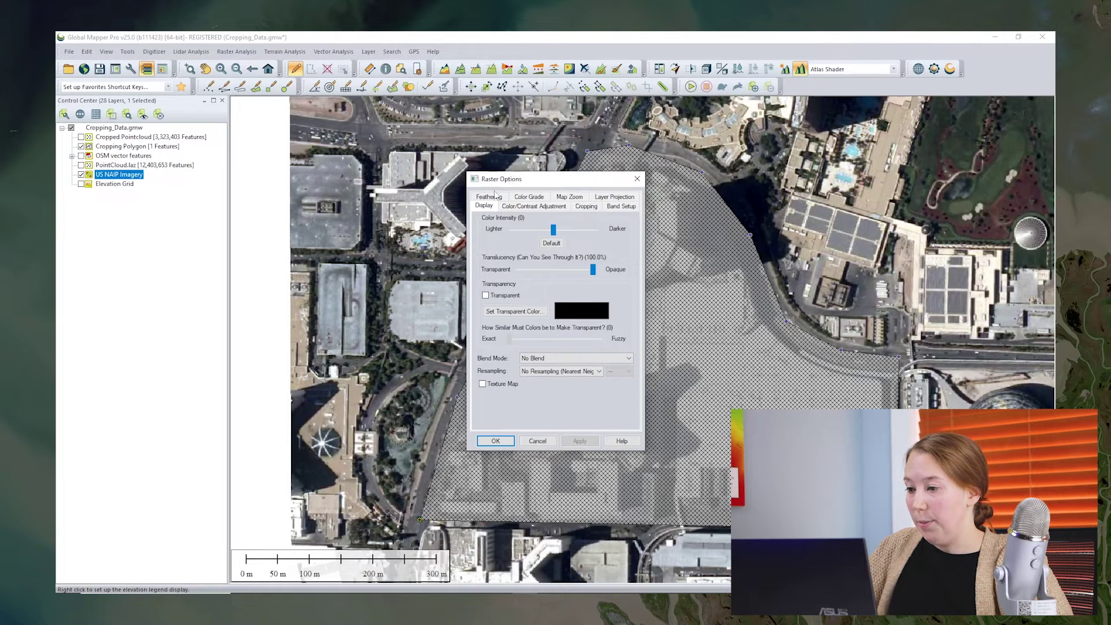
click(586, 207)
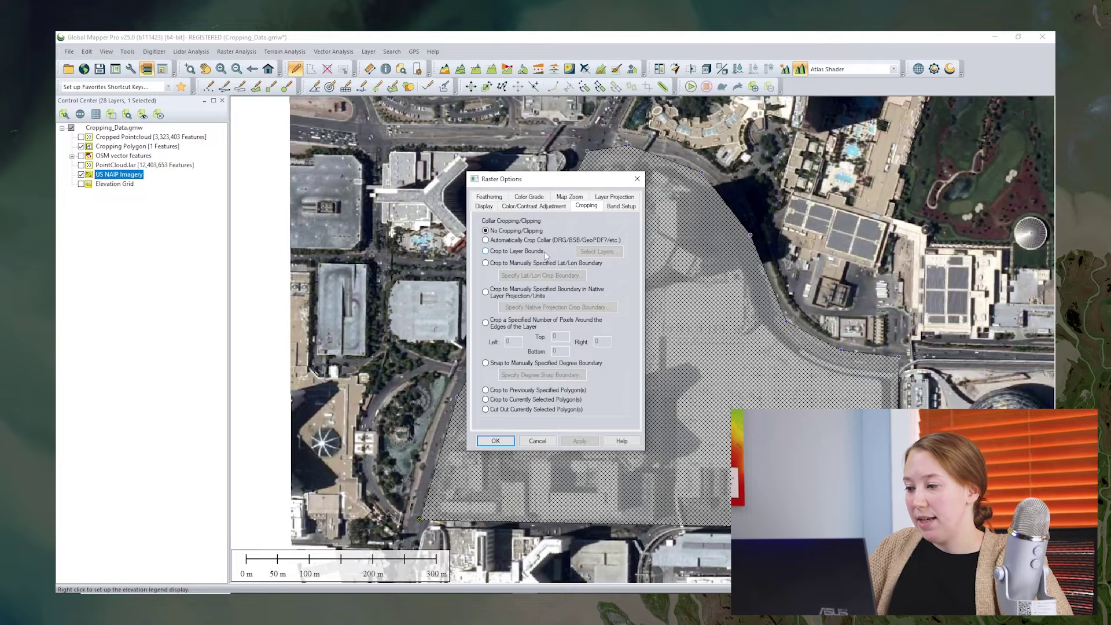
- Choose Crop to Currently Selected Polygon(s) in the NAIP imagery's Raster Options
drag(557, 184, 429, 195)
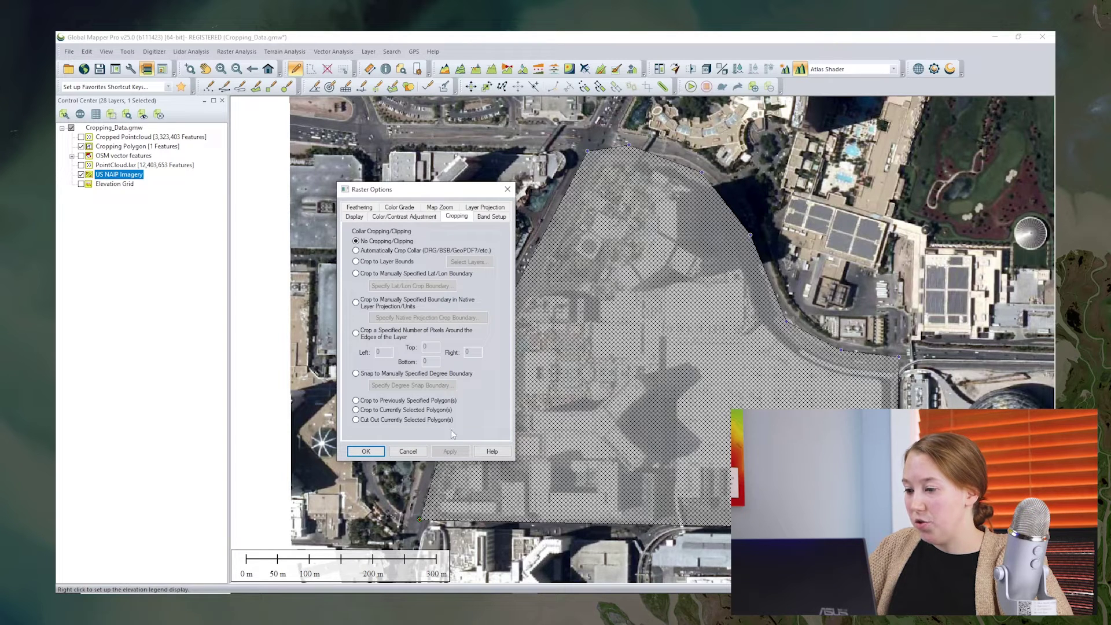
click(356, 410)
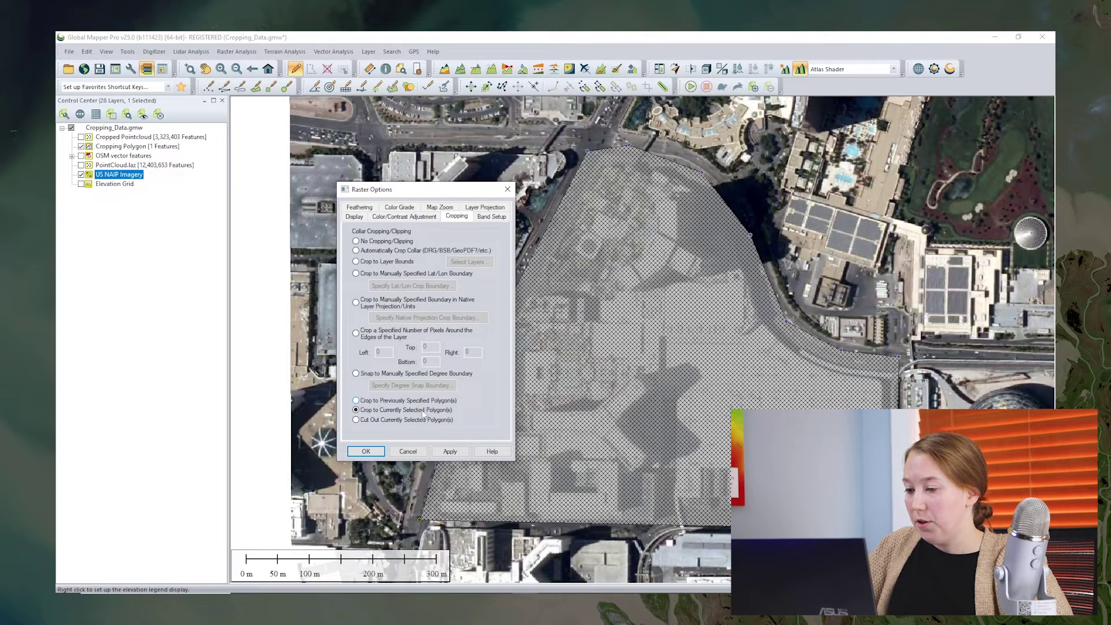
- Apply the crop, then test No Cropping to restore the full NAIP imagery
click(448, 452)
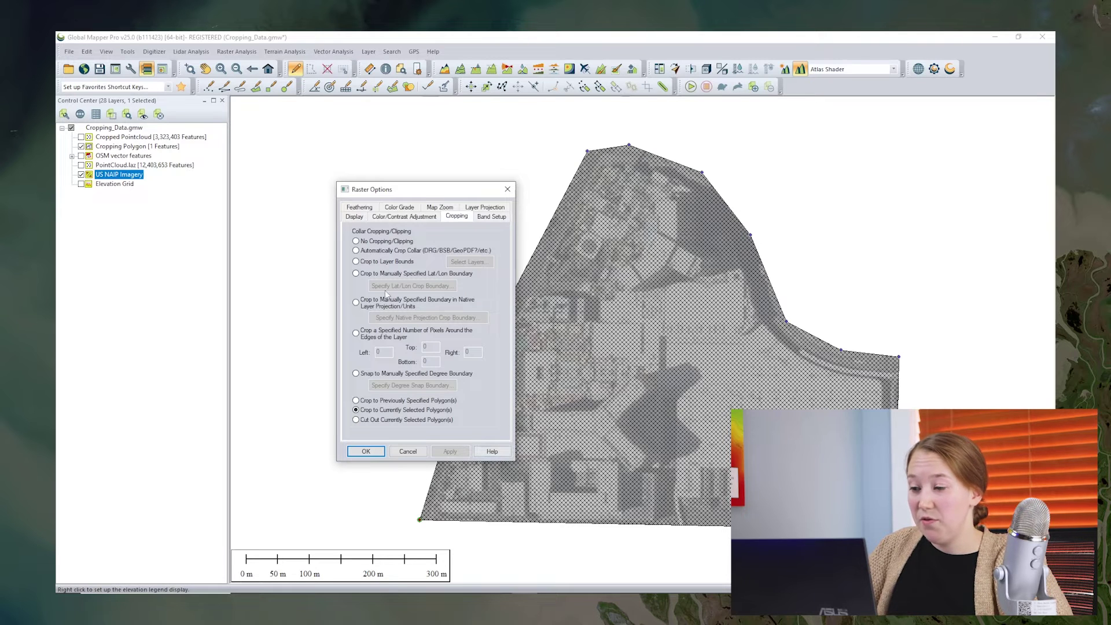
click(373, 242)
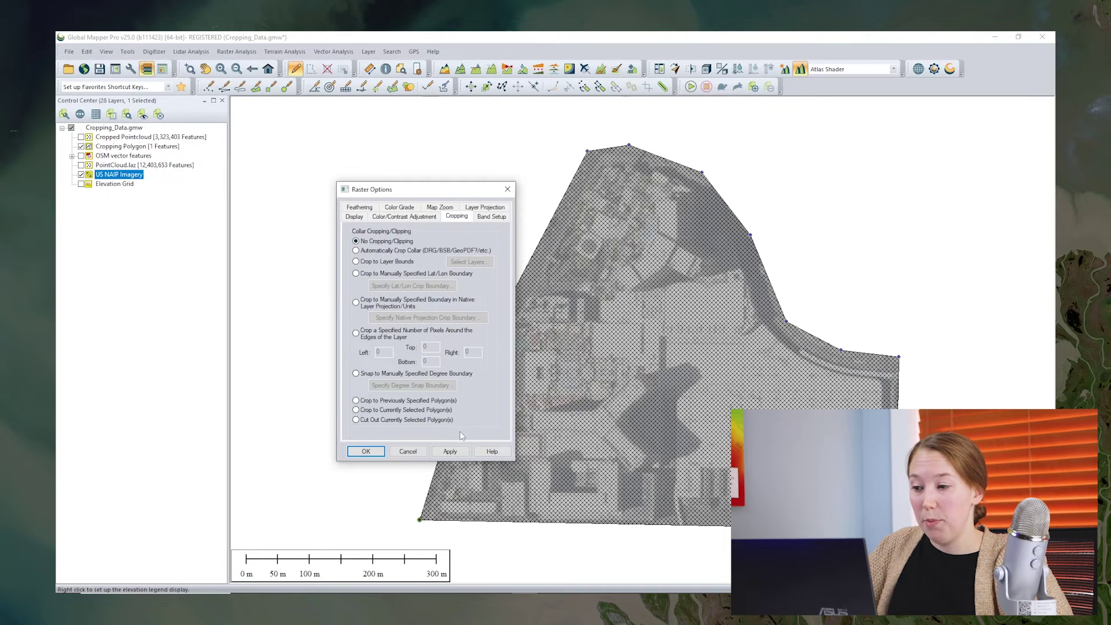
click(456, 451)
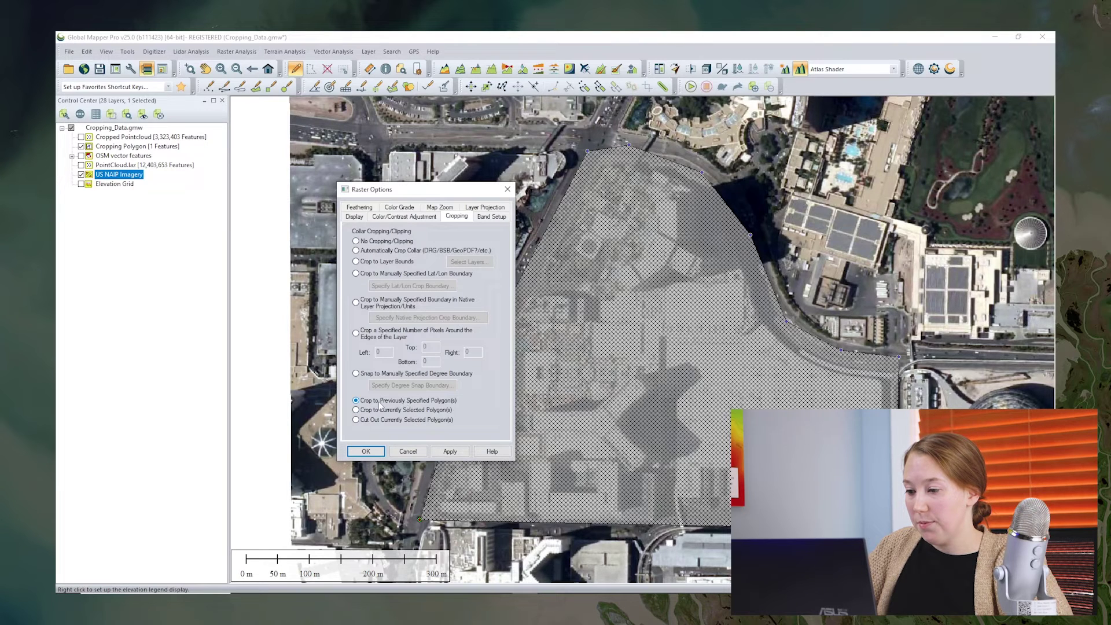
- Crop the NAIP imagery to the previously specified polygon and hide the polygon layer
click(452, 453)
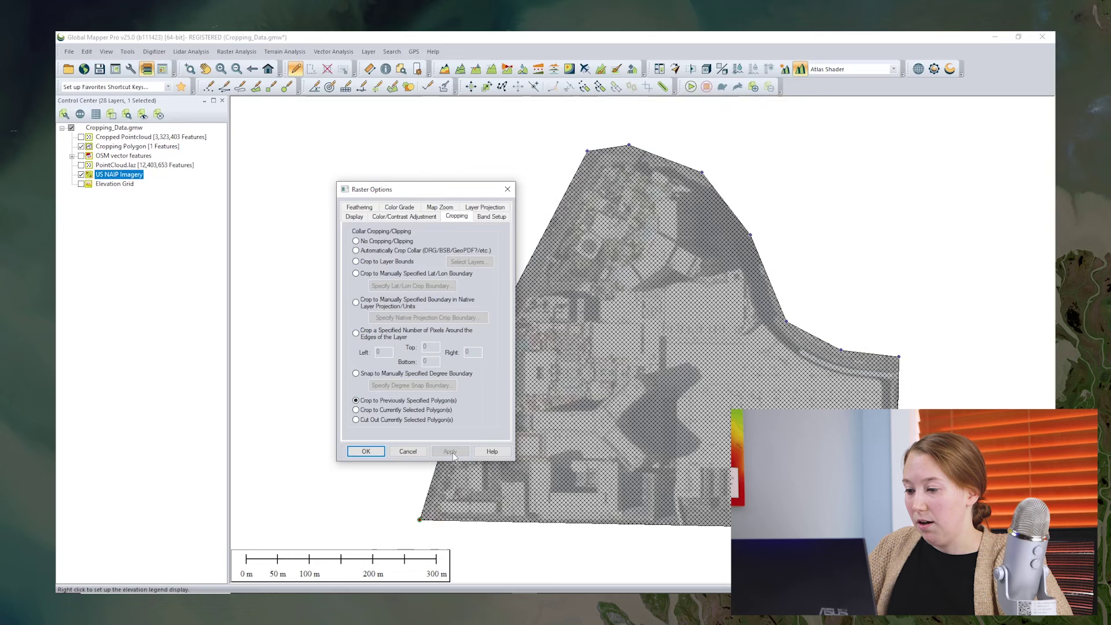
click(366, 450)
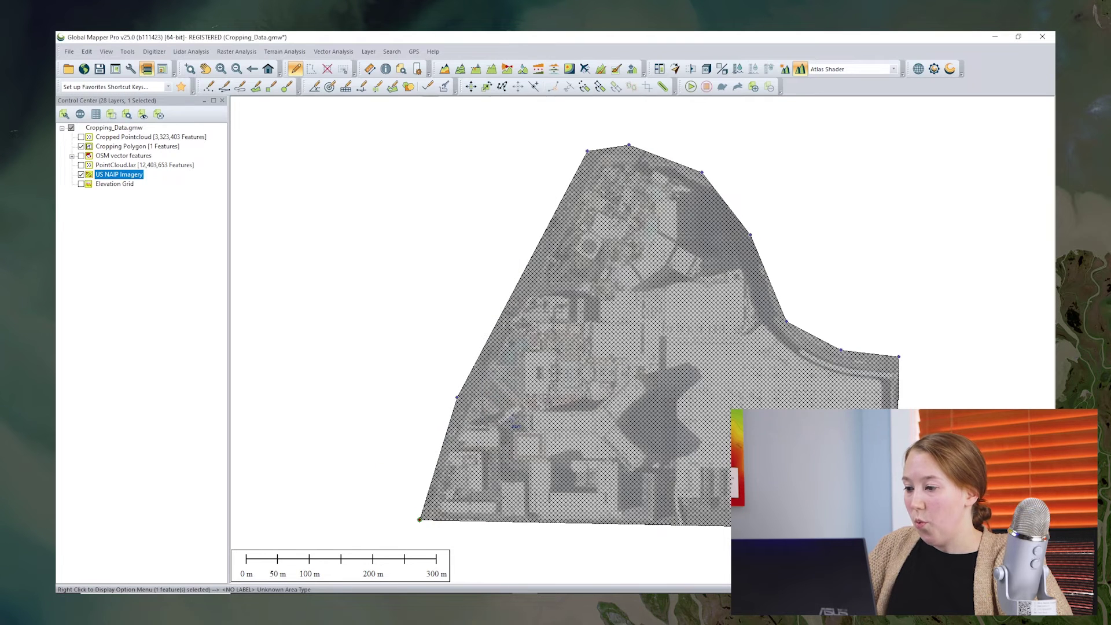
click(81, 146)
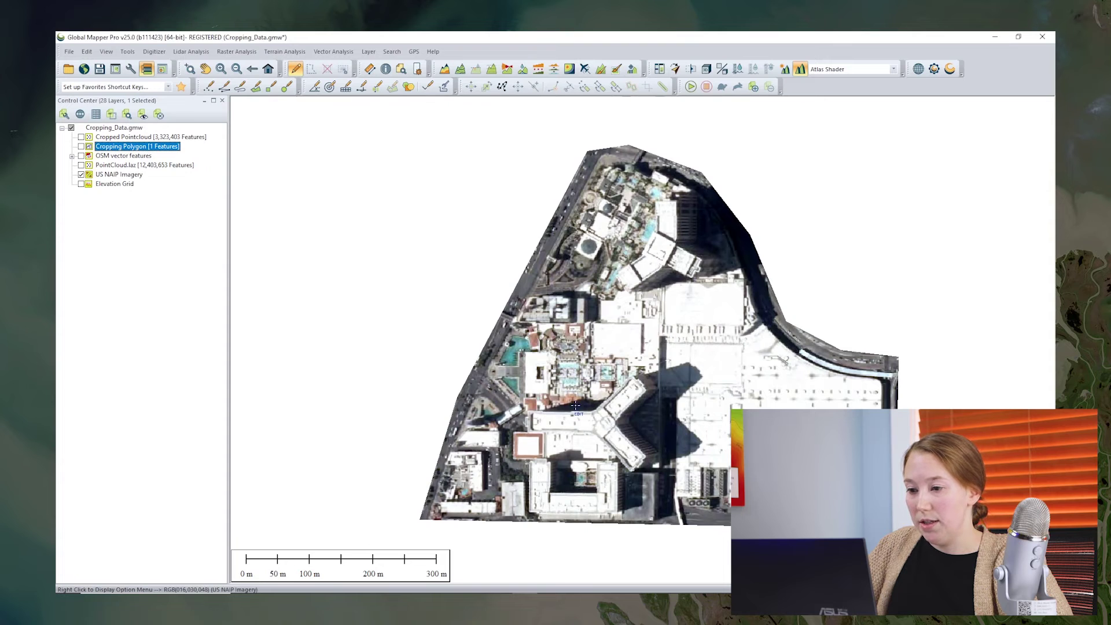
click(81, 184)
double_click(110, 186)
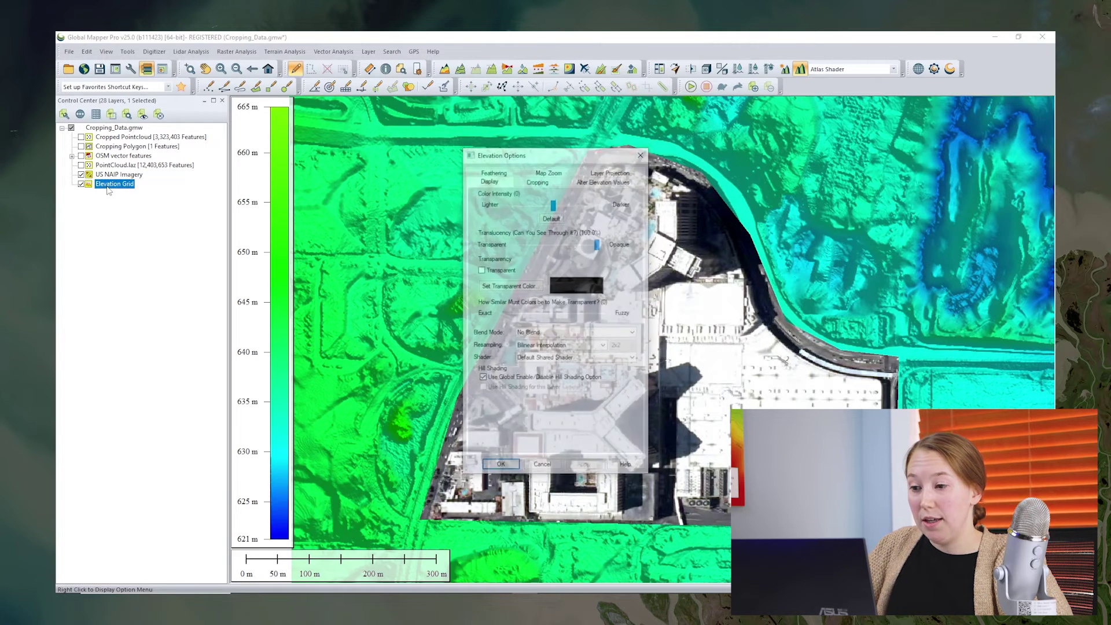
click(543, 182)
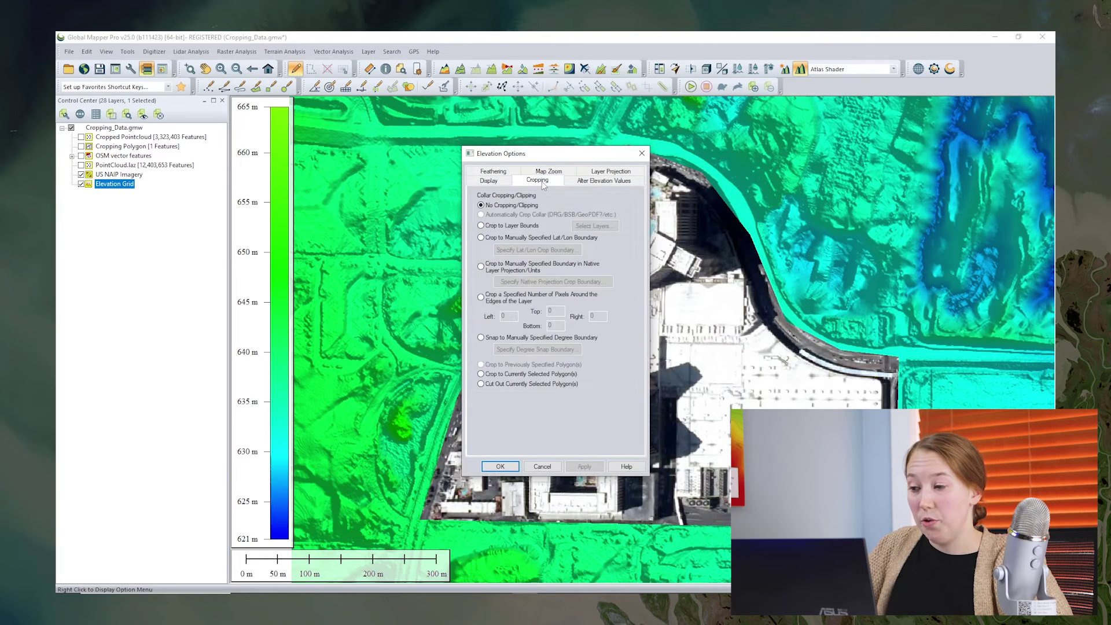
click(480, 374)
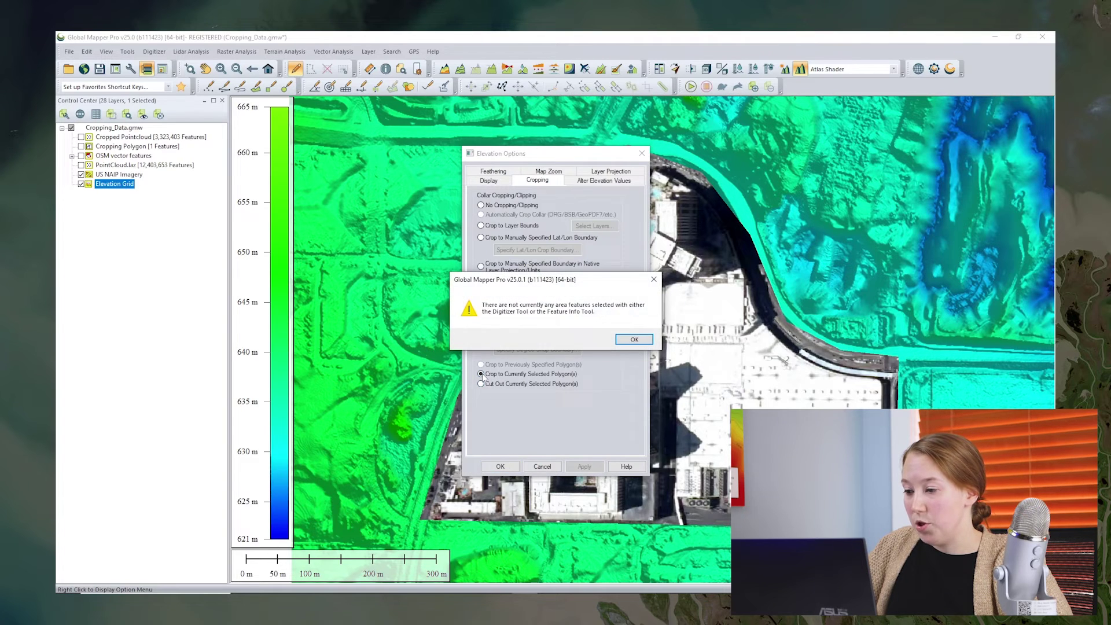
click(633, 344)
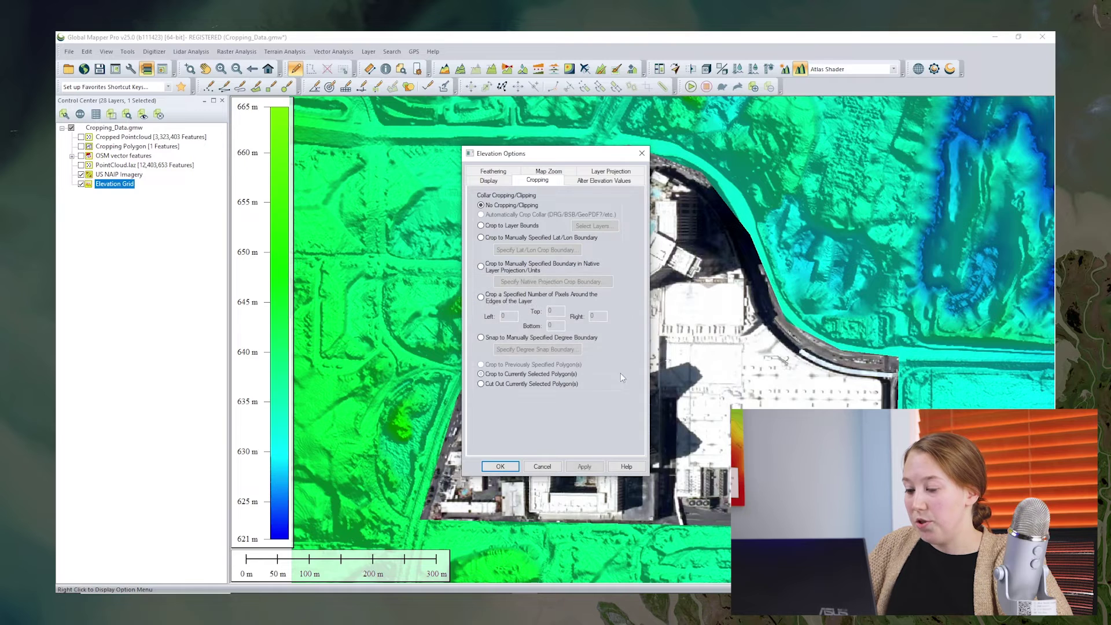
click(542, 466)
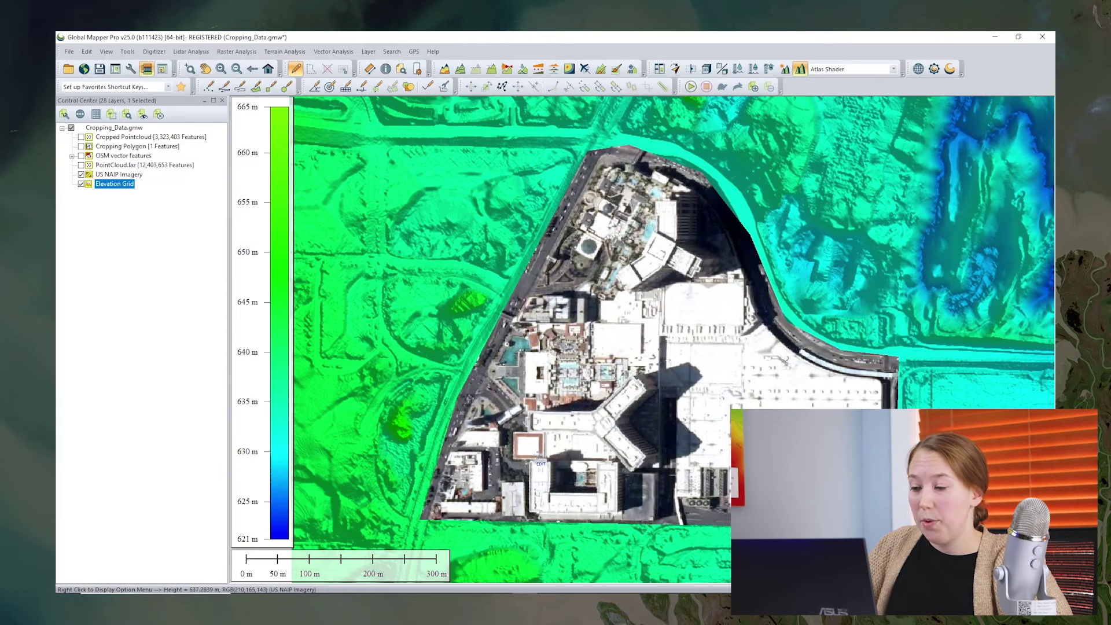
- Show the PointCloud.laz layer and inspect the Global Mapper Package export bounds without exporting
click(81, 165)
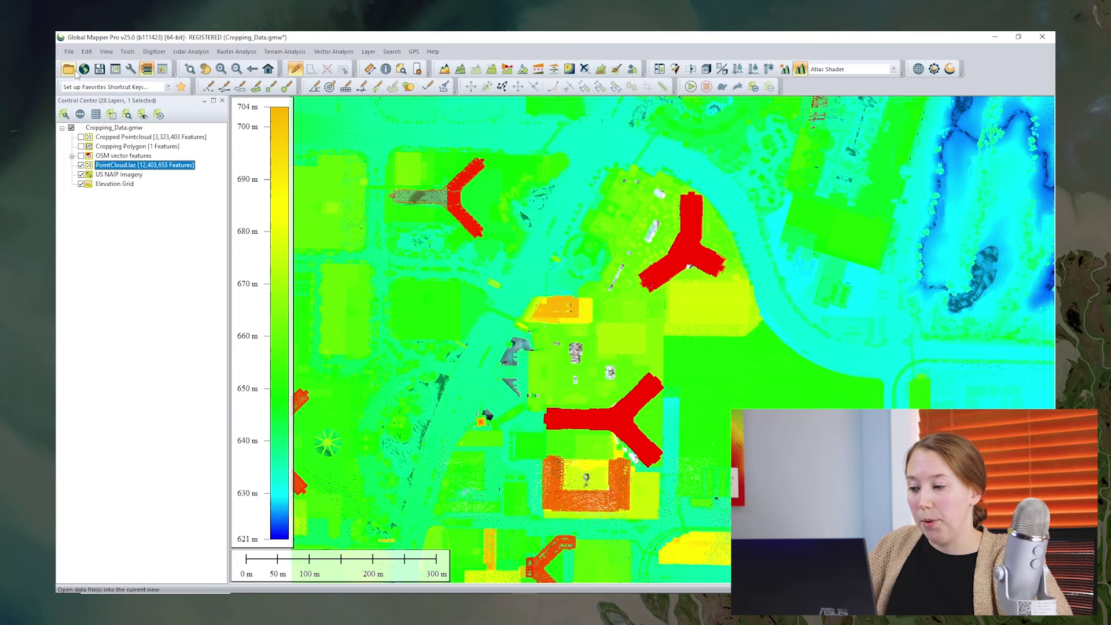
click(69, 52)
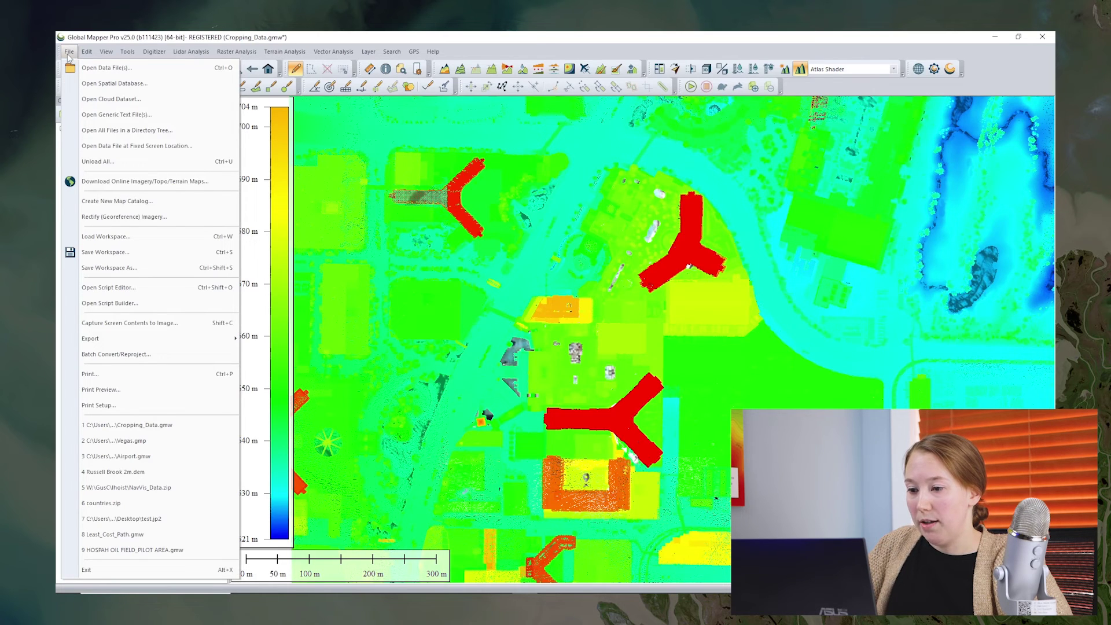
mouse_move(226, 340)
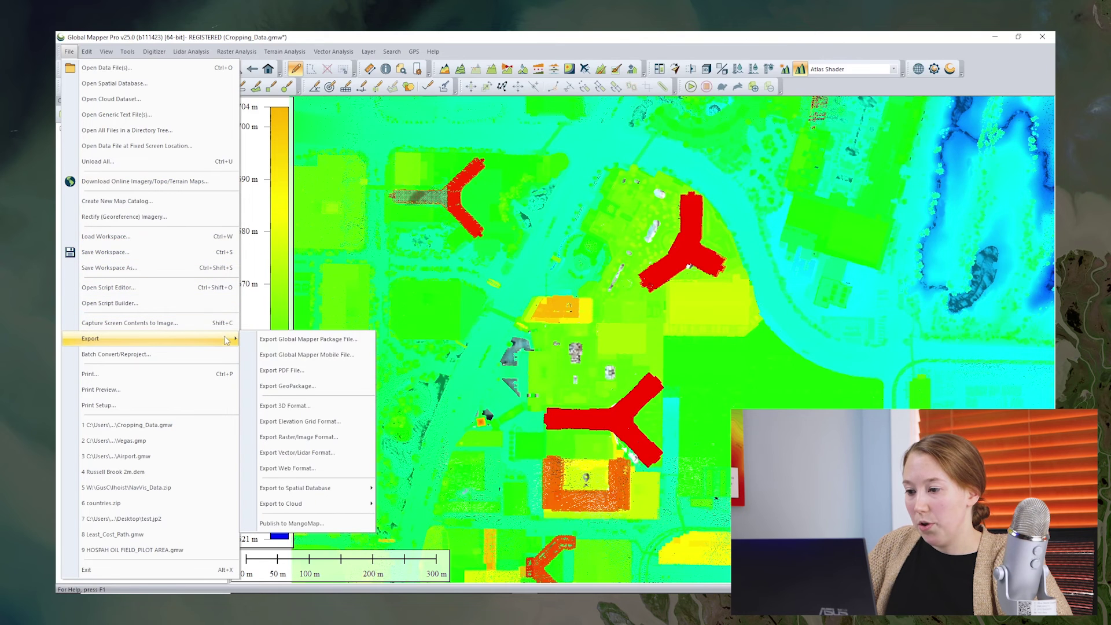
click(291, 340)
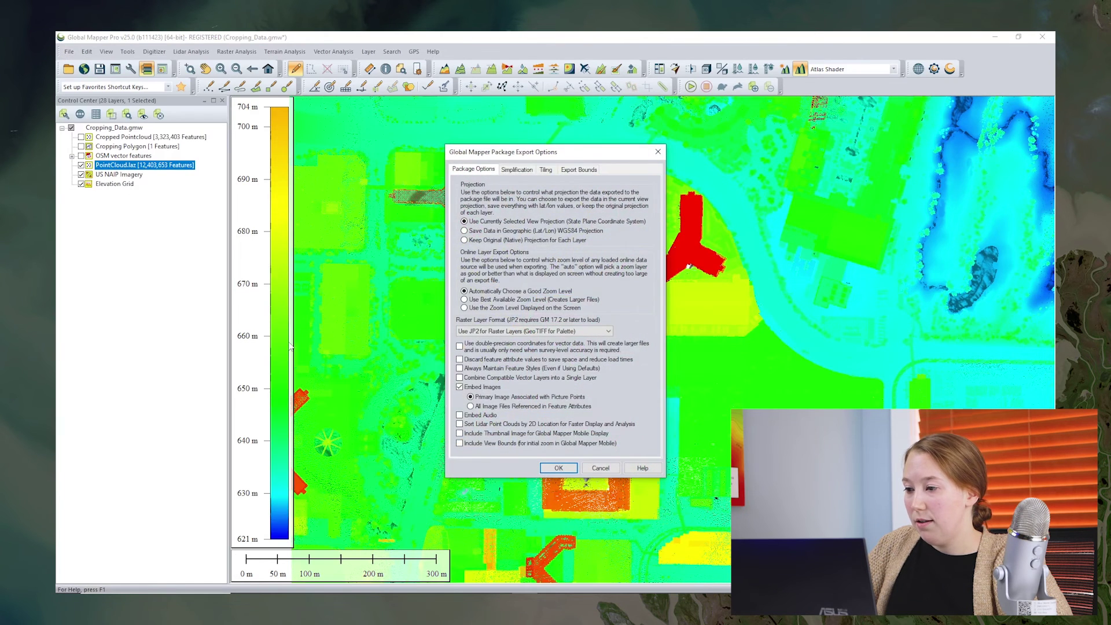
click(578, 170)
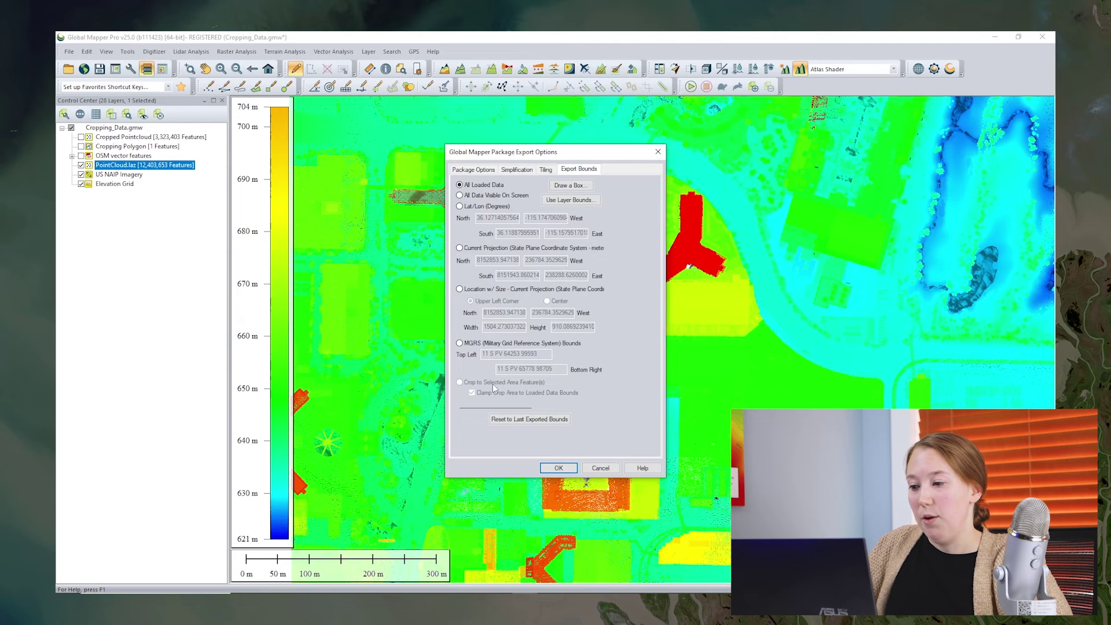
click(605, 469)
- Hide the PointCloud.laz and NAIP imagery layers and show the Cropping Polygon layer
click(81, 174)
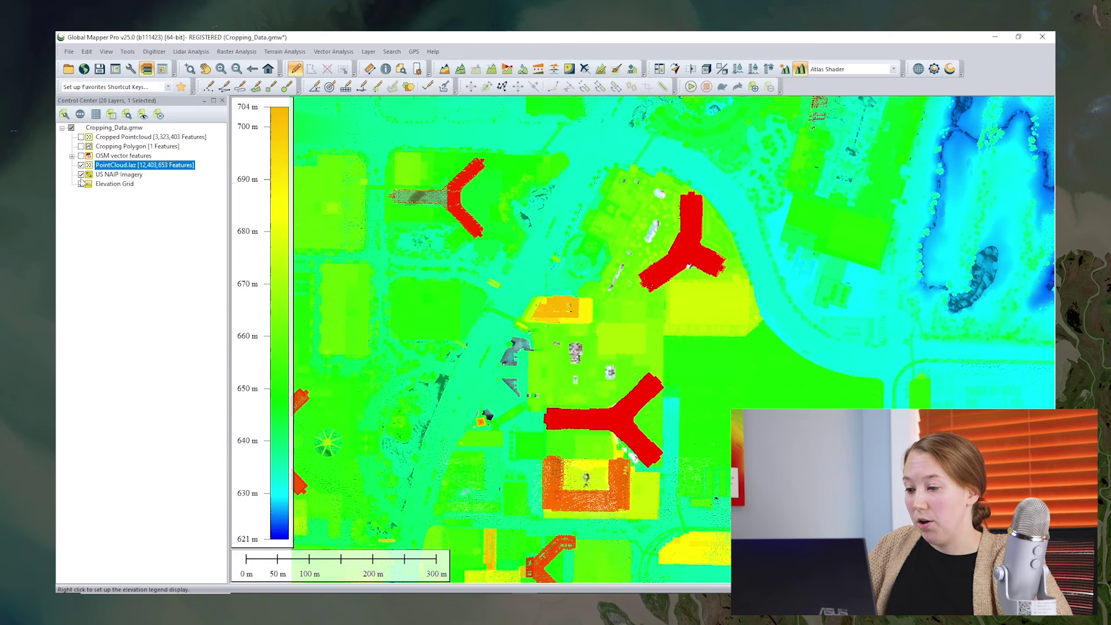
click(81, 165)
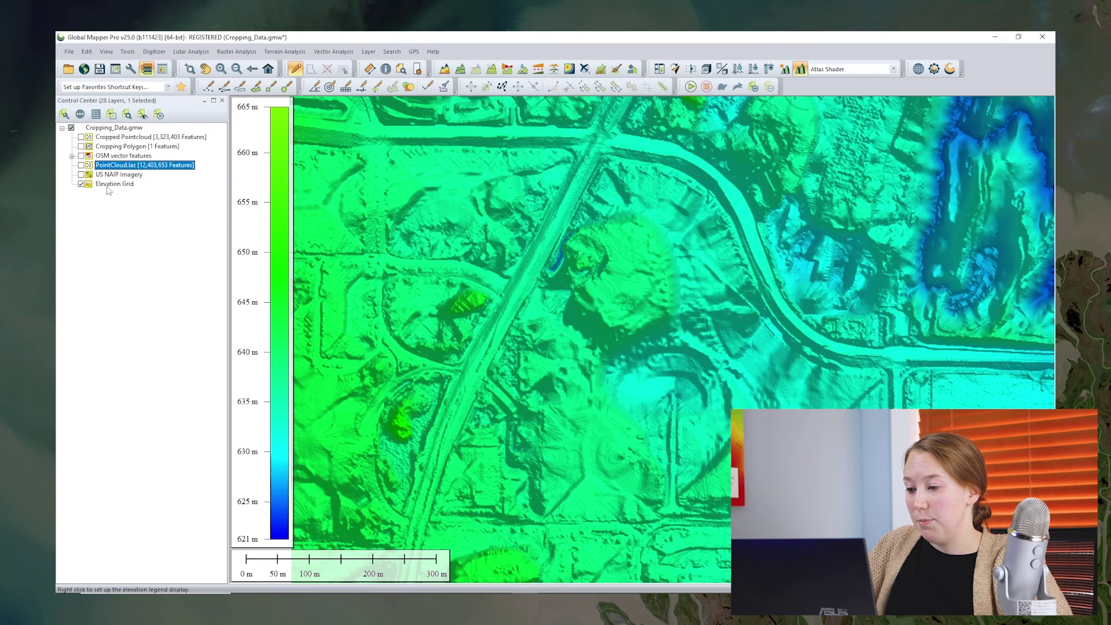
click(121, 148)
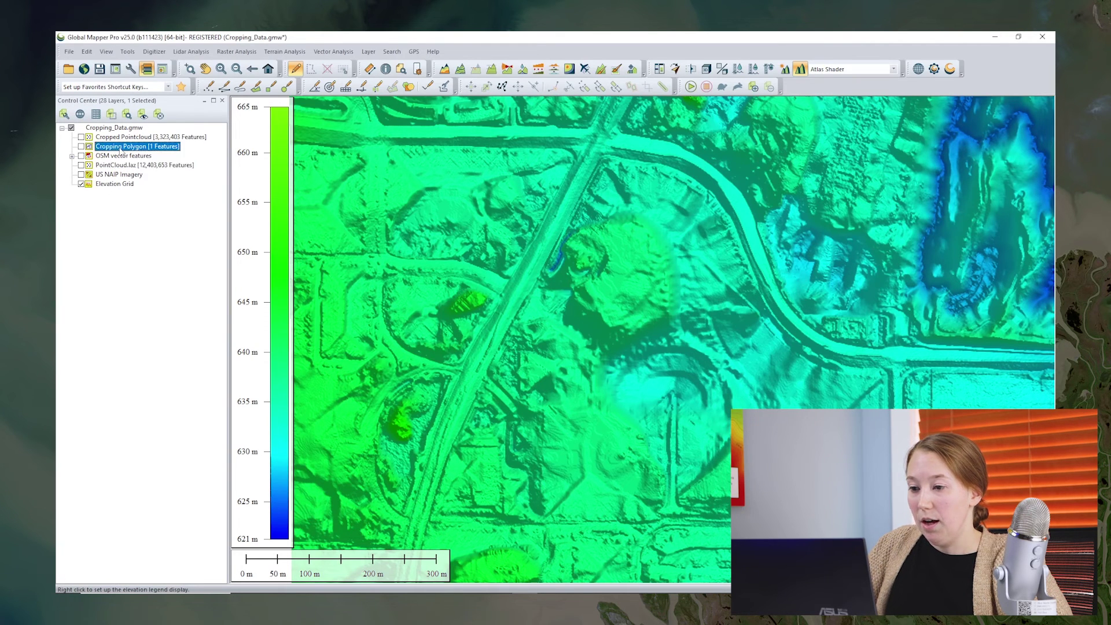
click(81, 146)
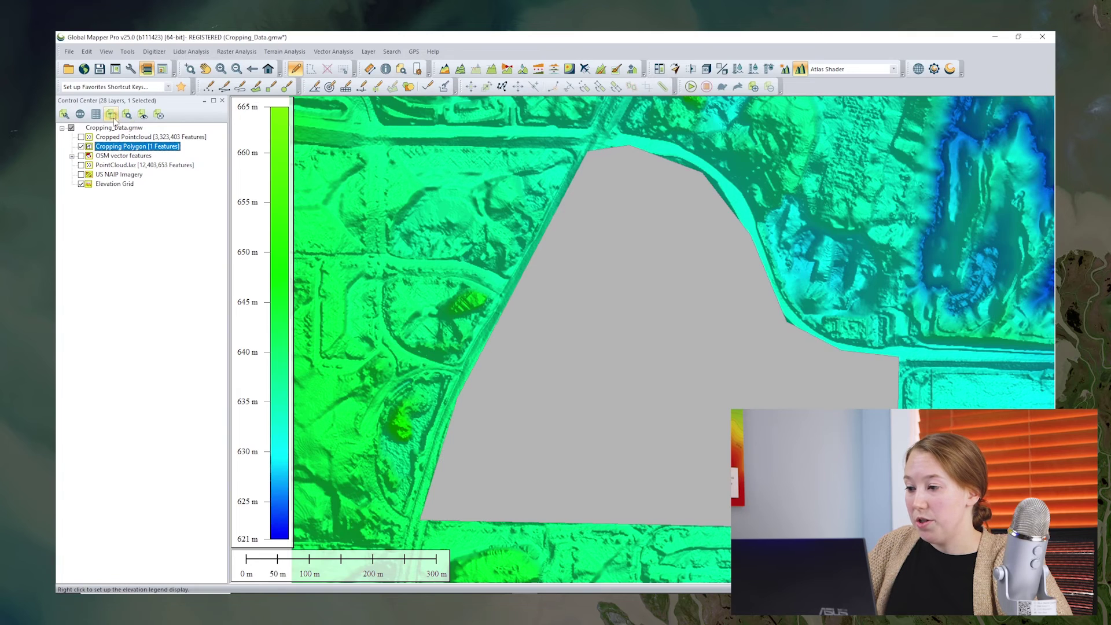
- Start exporting only the Elevation Grid layer in DEM format
right_click(105, 185)
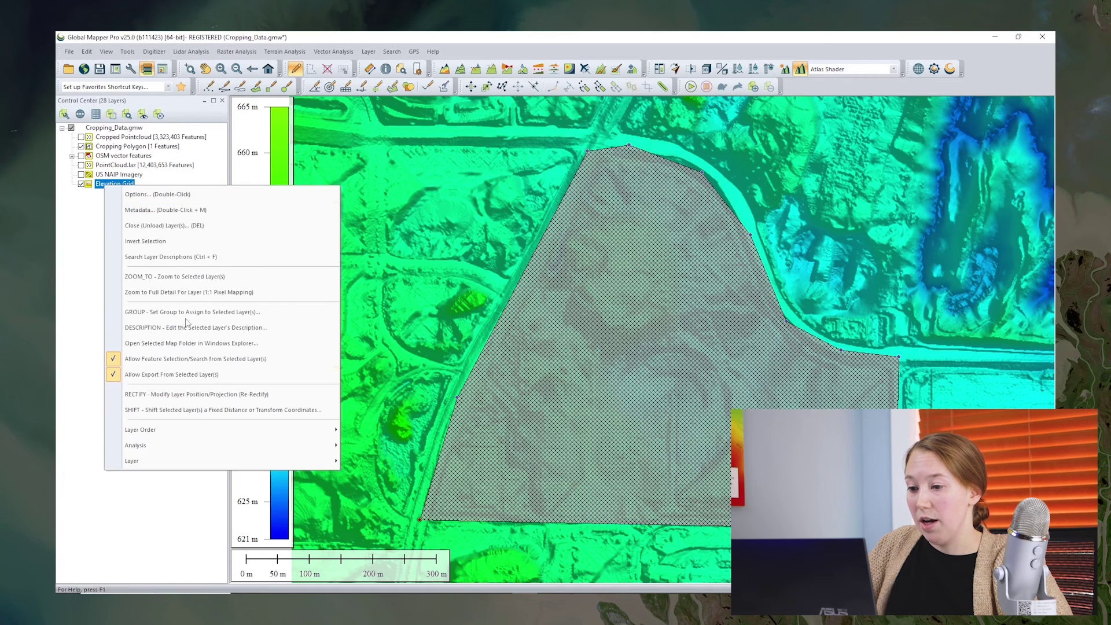
mouse_move(253, 461)
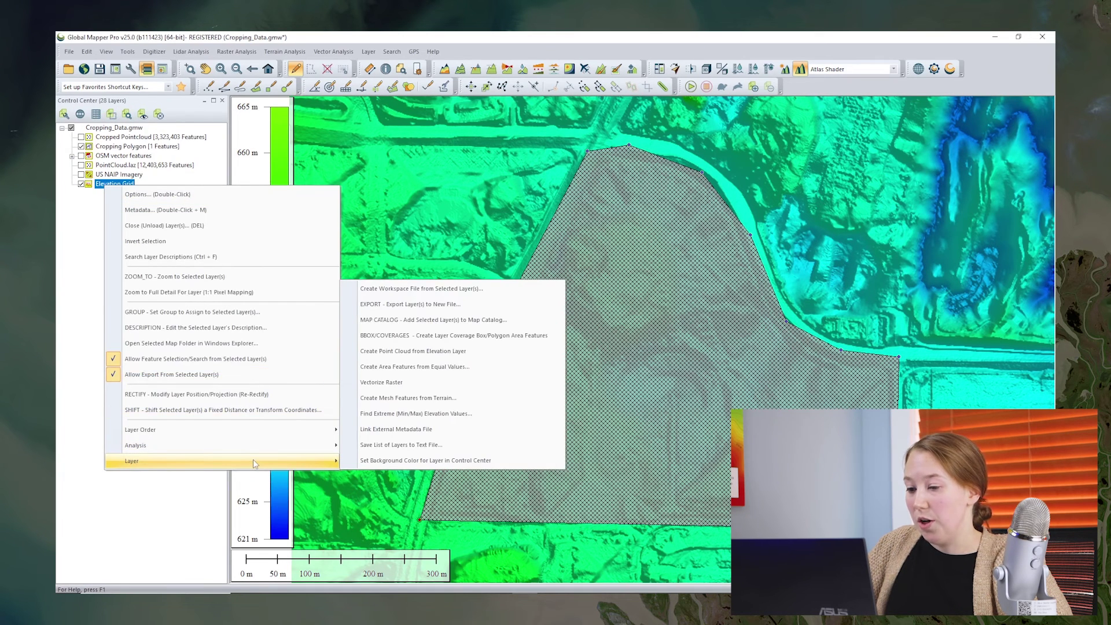
click(422, 304)
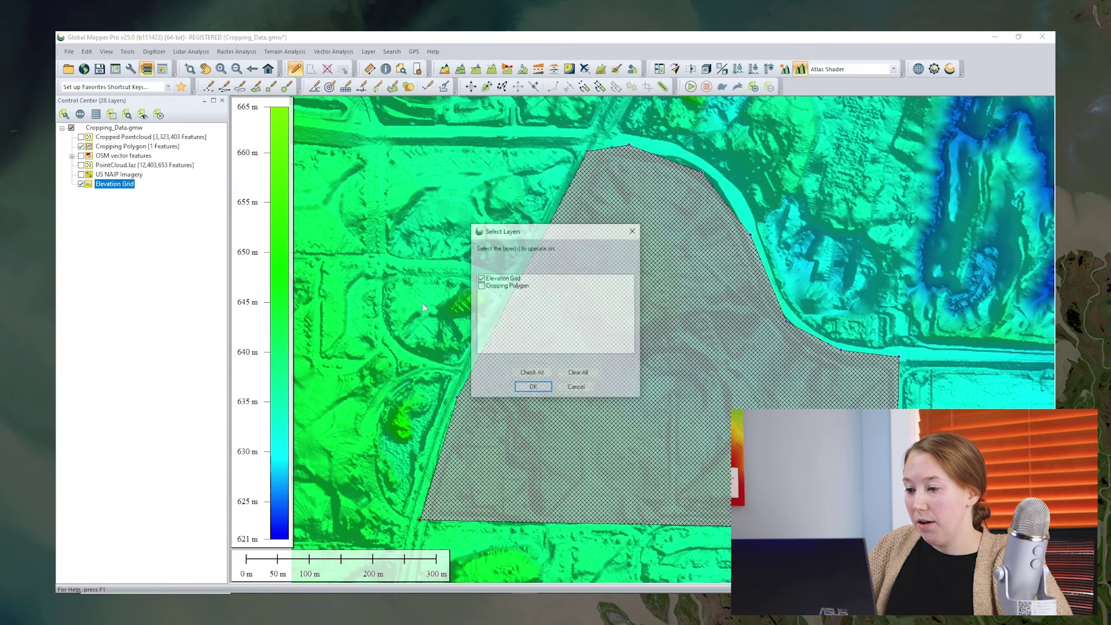
click(528, 388)
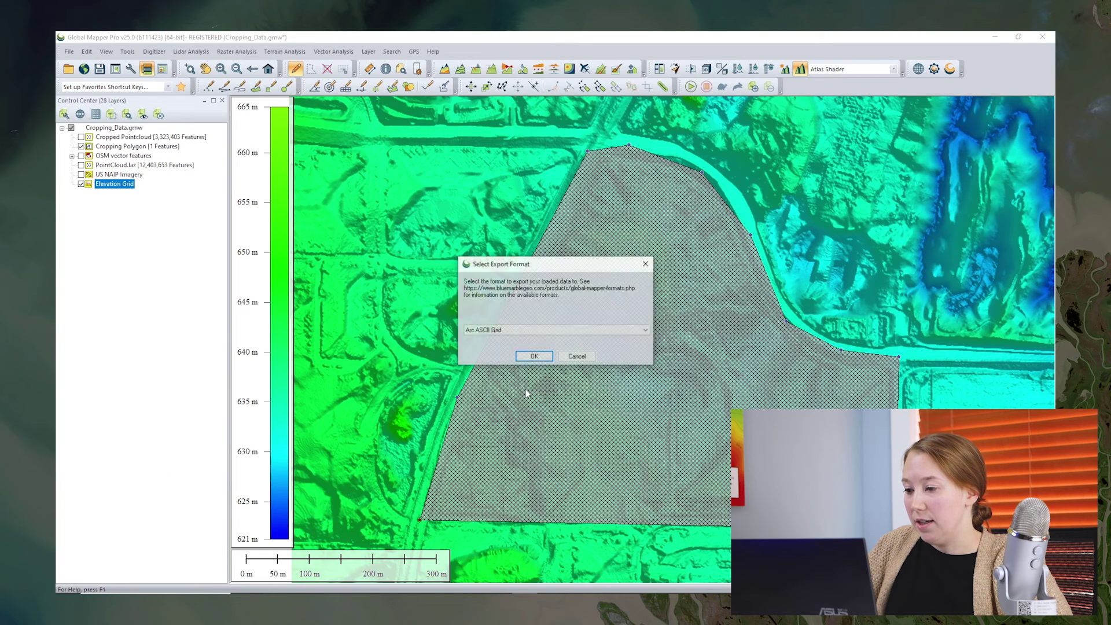
click(531, 331)
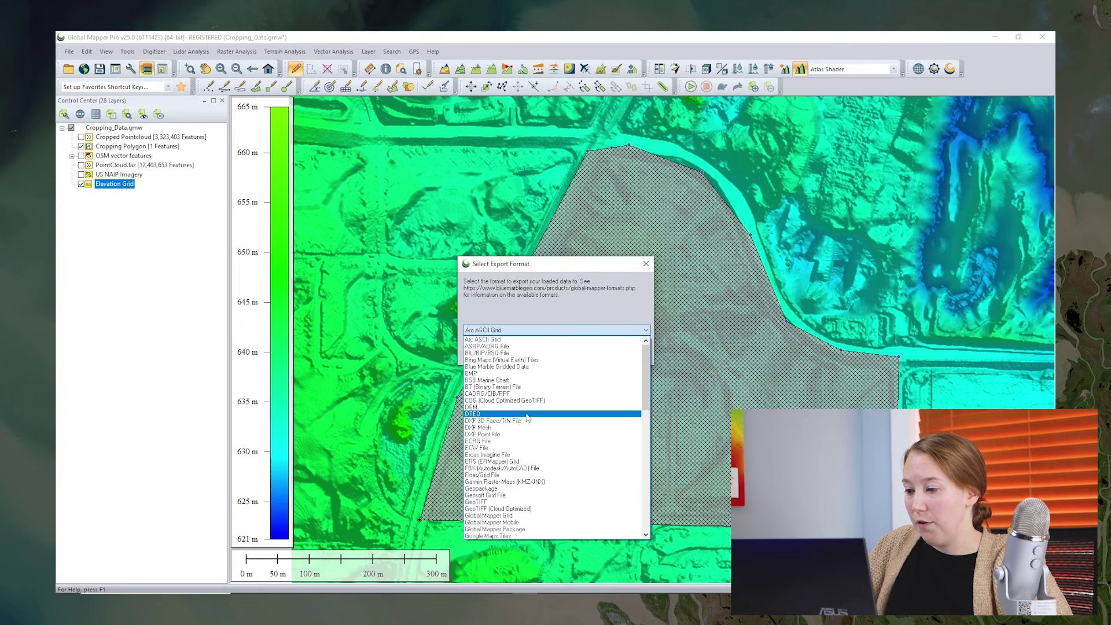
click(528, 406)
click(529, 357)
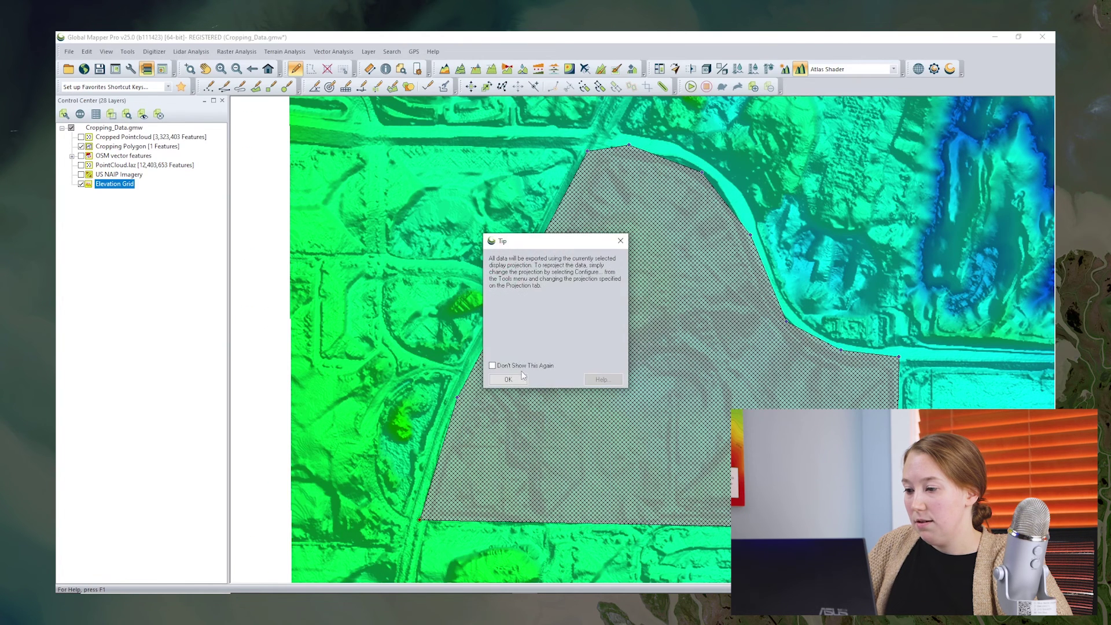
click(520, 377)
- Set the DEM export bounds to Crop to Selected Area Feature(s) and close the options
click(539, 168)
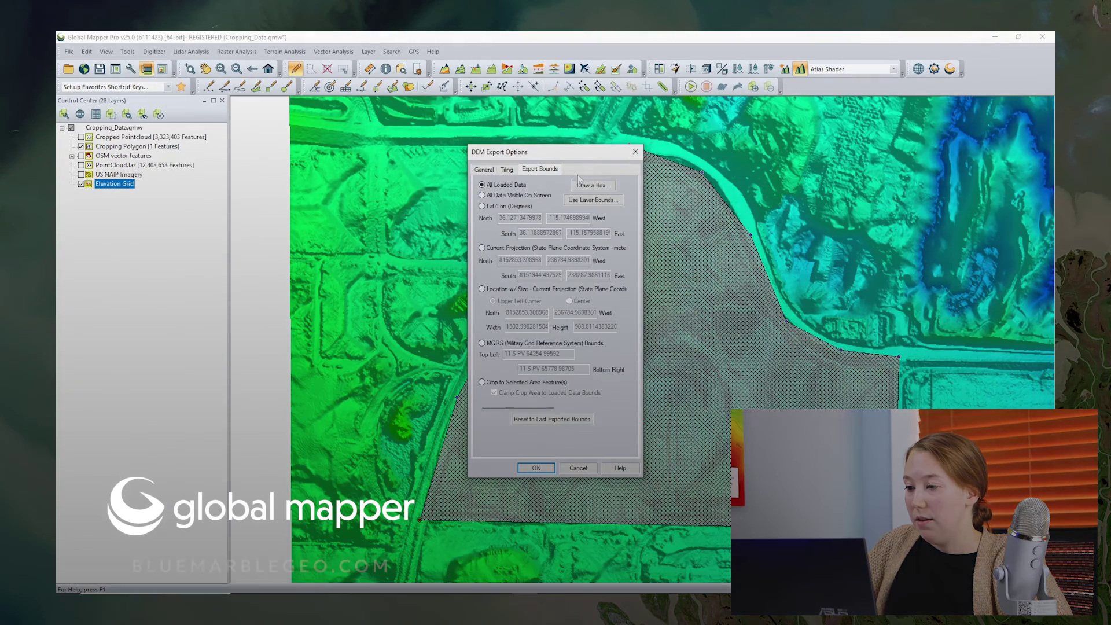
click(481, 383)
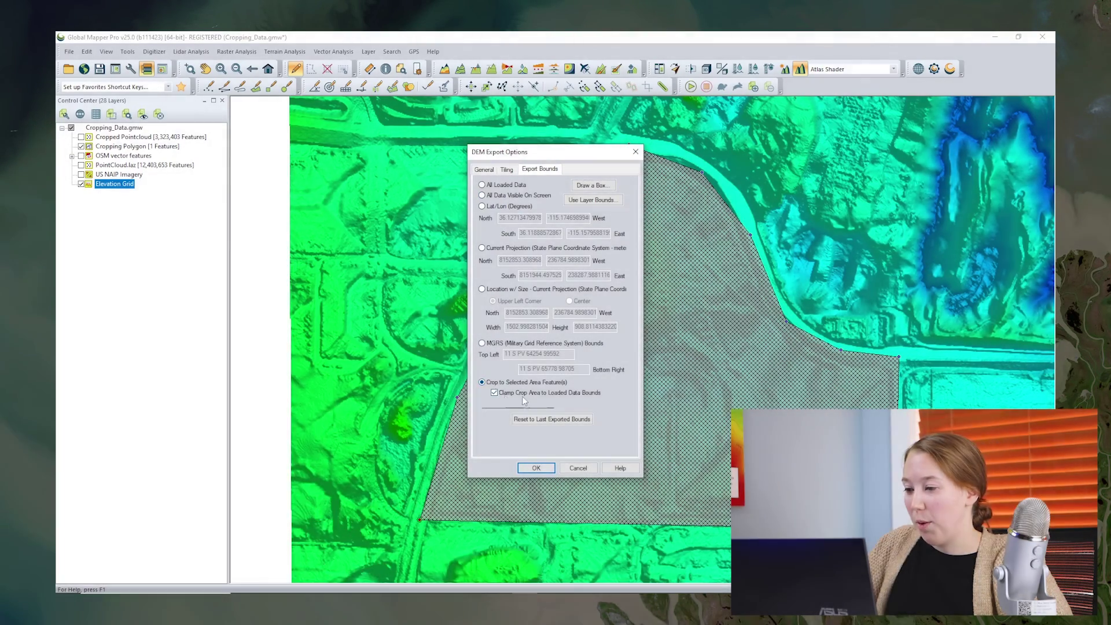
click(635, 152)
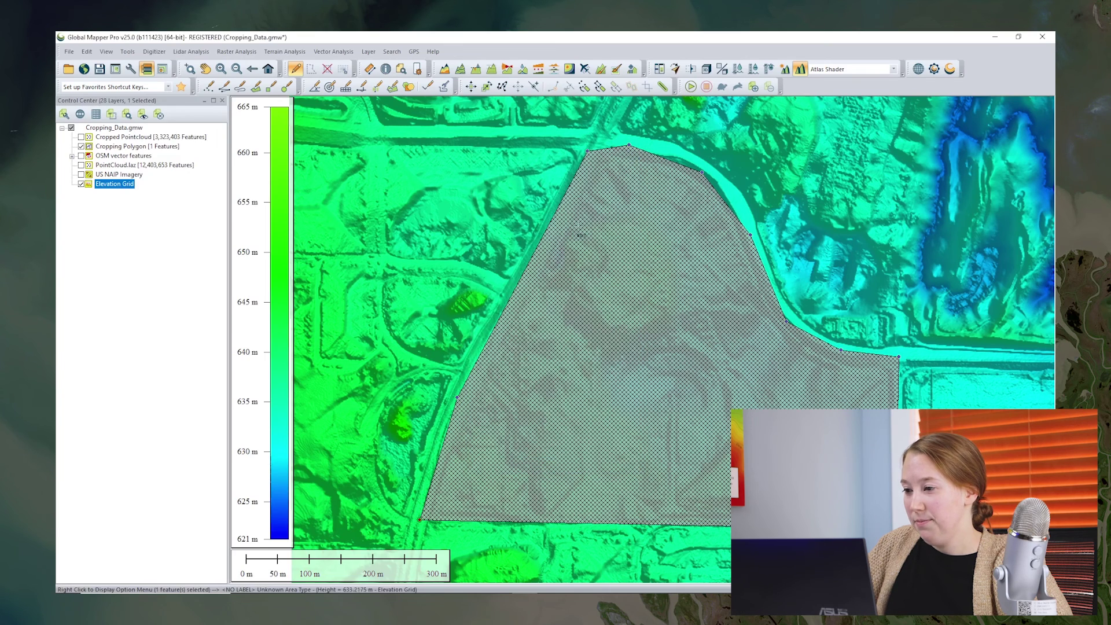